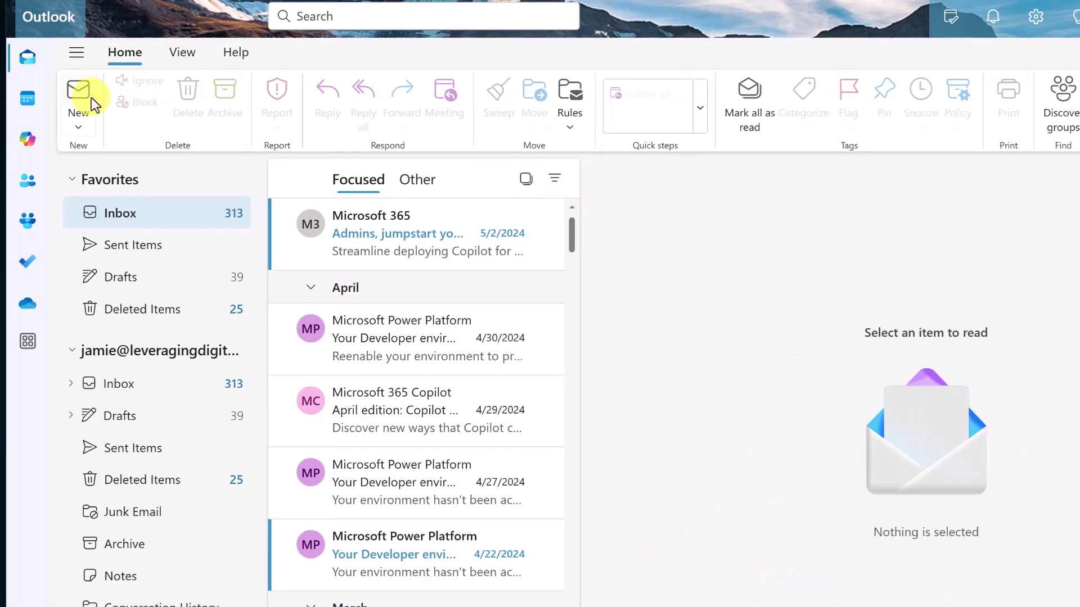
Step: In a new email, pin the My Templates add-in from the Apps list
{"action": "left_click", "coordinate": [80, 96]}
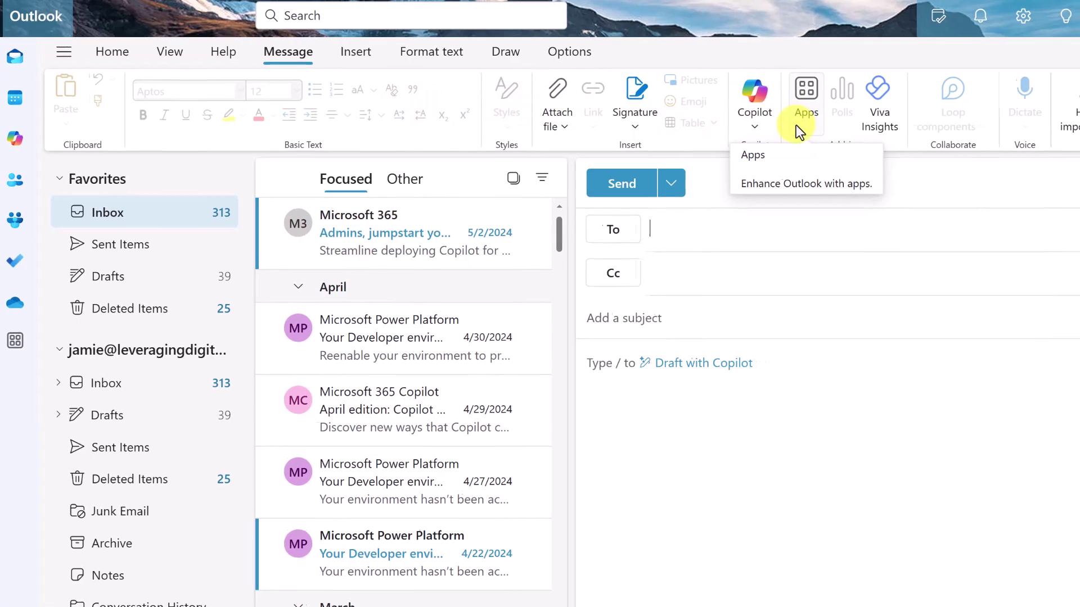
{"action": "left_click", "coordinate": [810, 115]}
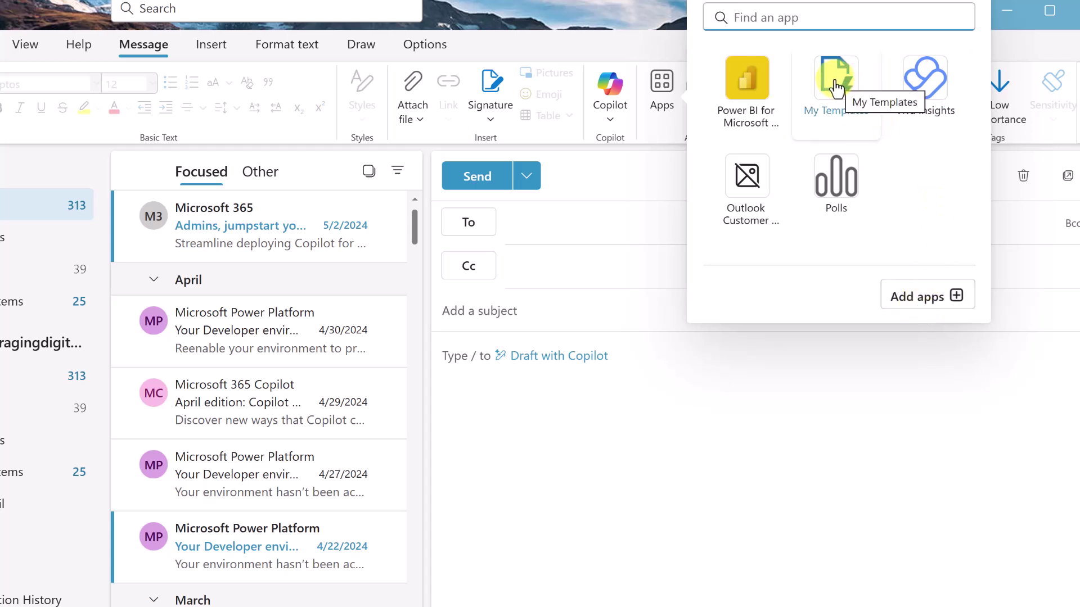
{"action": "right_click", "coordinate": [836, 88]}
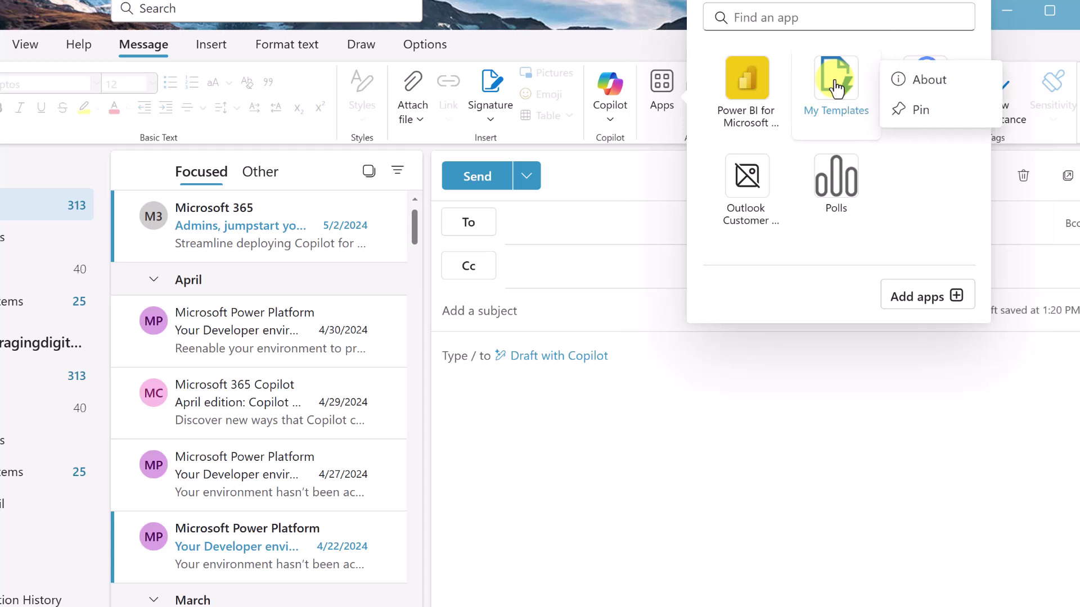
{"action": "left_click", "coordinate": [919, 112]}
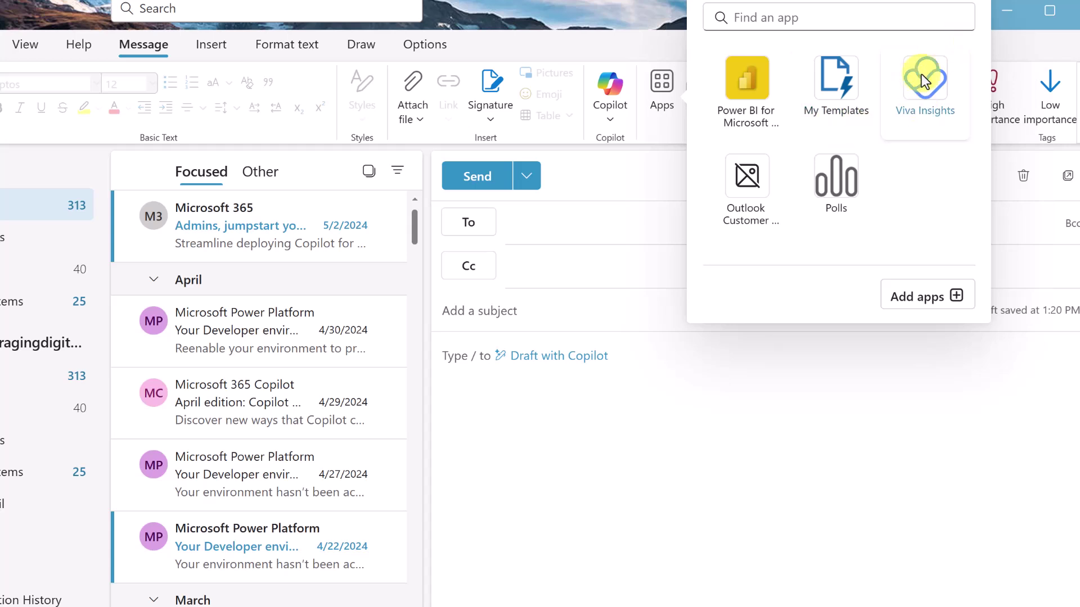
{"action": "left_click", "coordinate": [733, 406]}
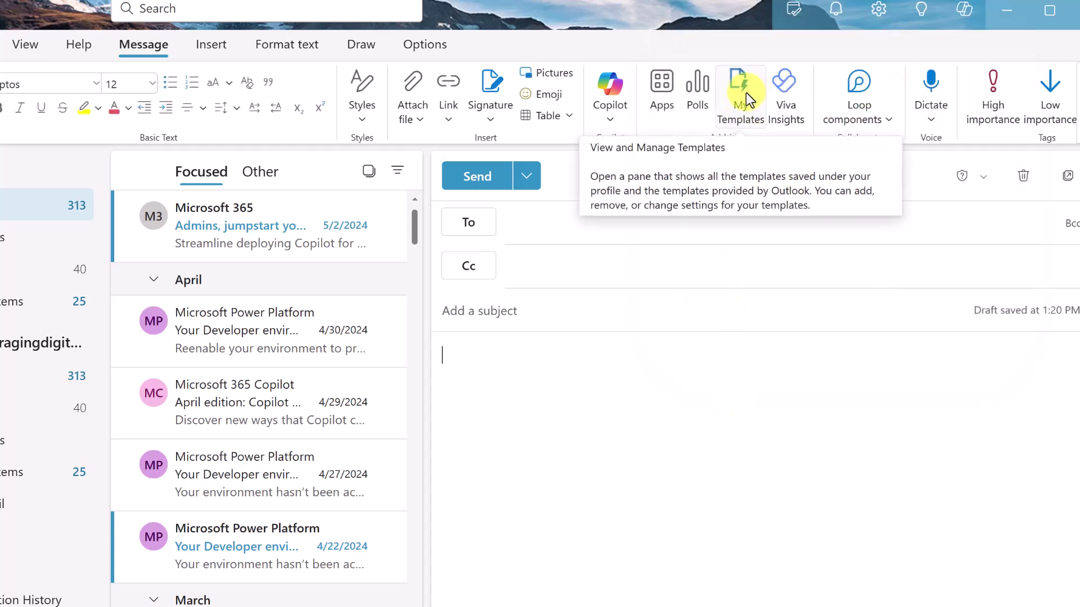
Step: Insert the 'I'll reply later' template text into the message body from My Templates
{"action": "left_click", "coordinate": [730, 94]}
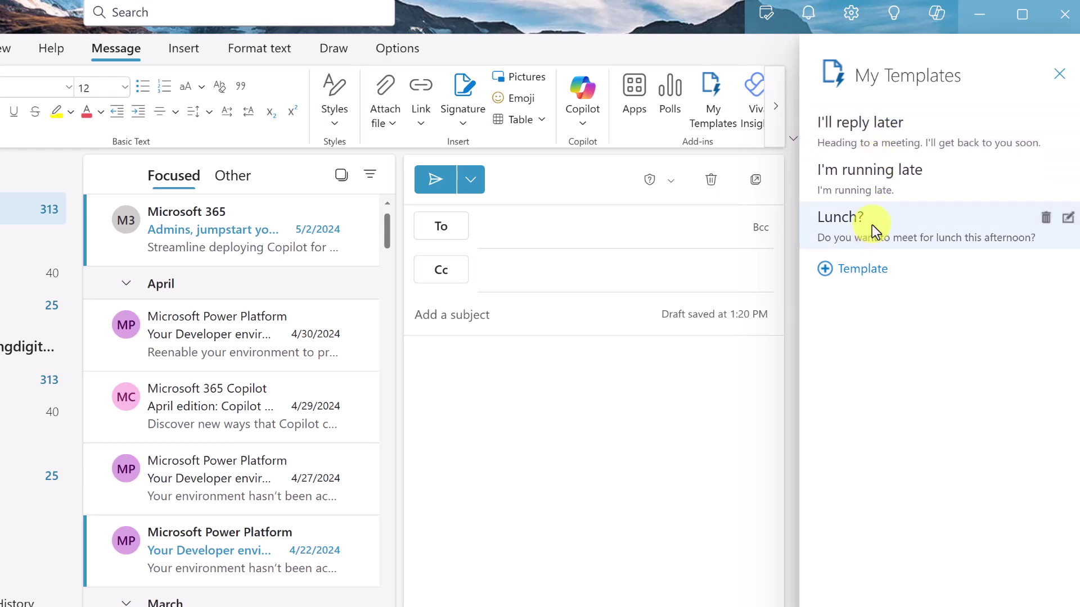
{"action": "left_click", "coordinate": [876, 143]}
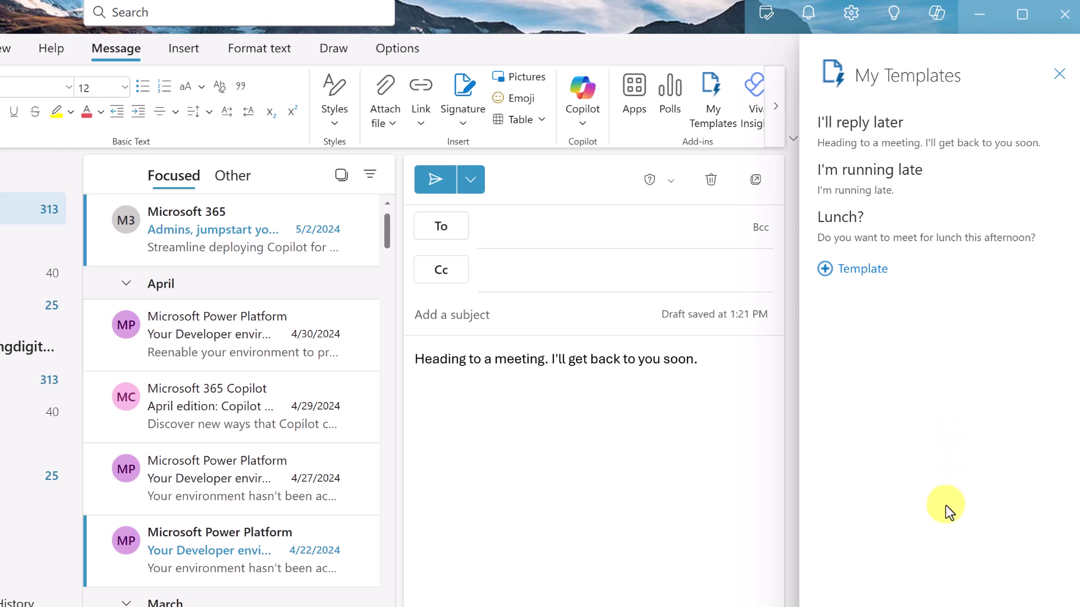
Step: In Outlook on the web, open the My Templates pane from the Apps menu
{"action": "key", "text": "alt+Tab"}
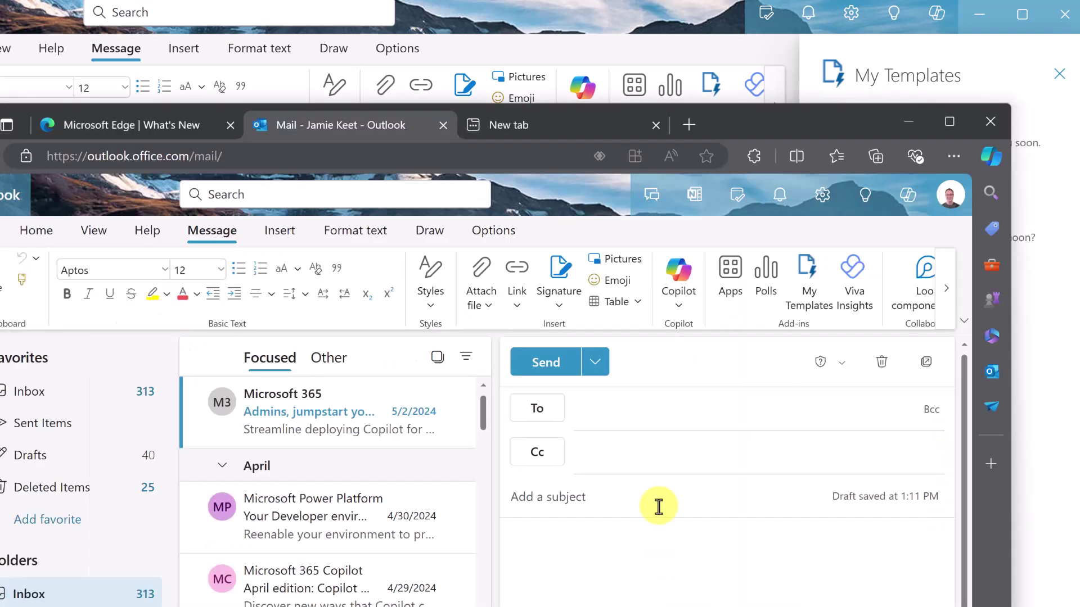
{"action": "left_click_drag", "start_coordinate": [760, 120], "coordinate": [763, 38]}
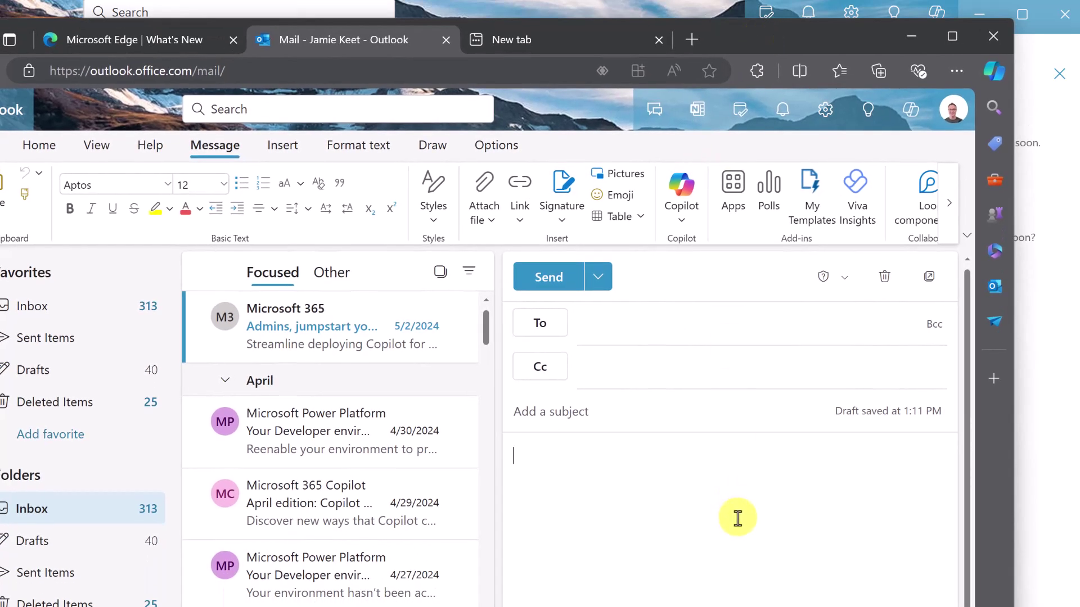
{"action": "left_click", "coordinate": [735, 192]}
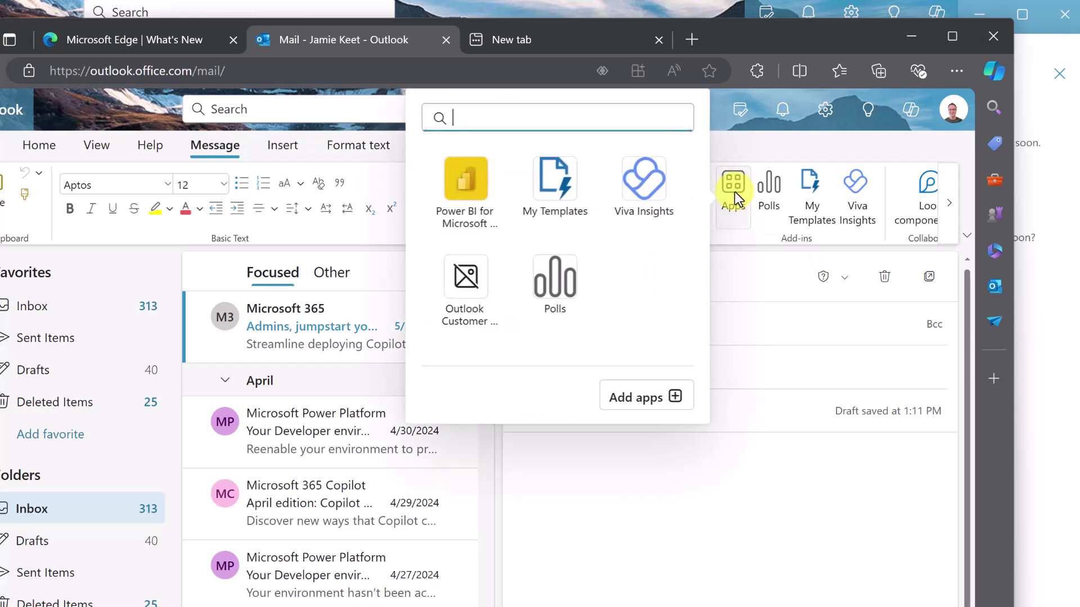
{"action": "left_click", "coordinate": [553, 179]}
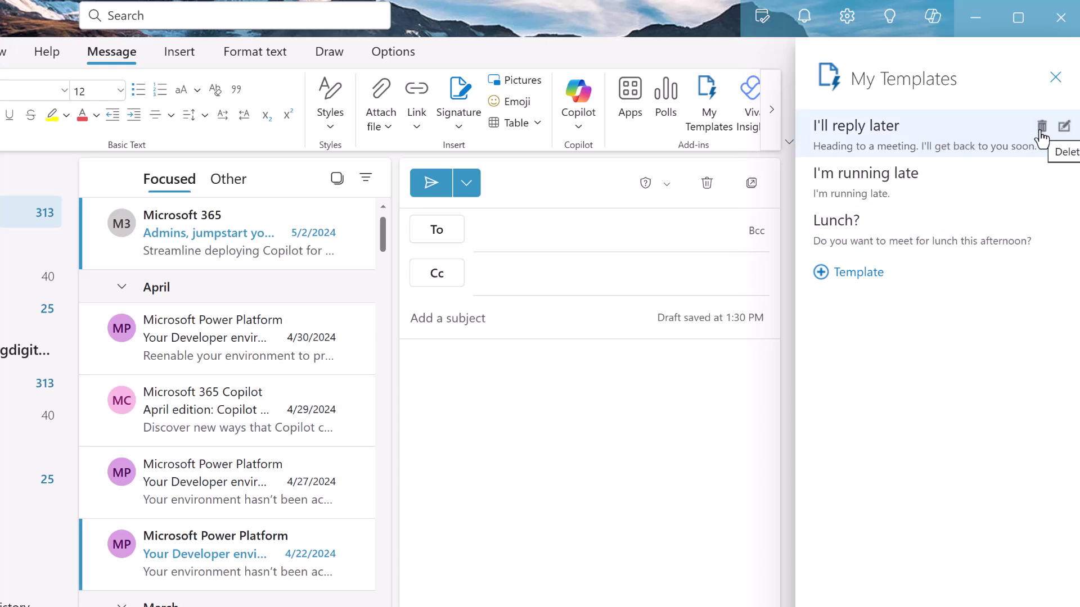
Step: Delete the 'I'll reply later' template, then cancel an edit of 'I'm running late'
{"action": "left_click", "coordinate": [1041, 131]}
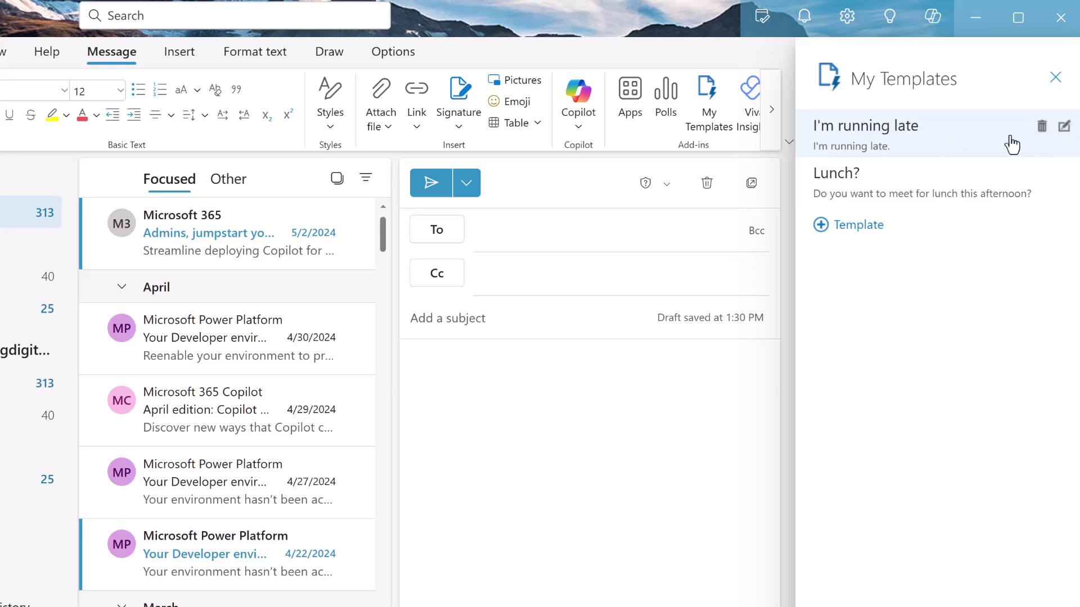
{"action": "left_click", "coordinate": [1062, 128]}
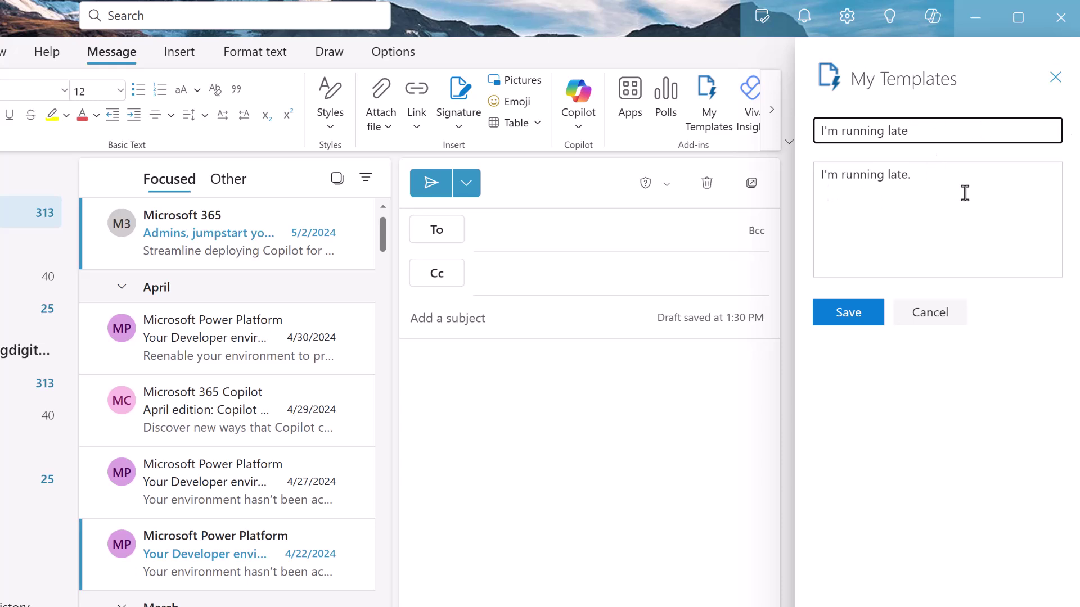
{"action": "left_click", "coordinate": [943, 326]}
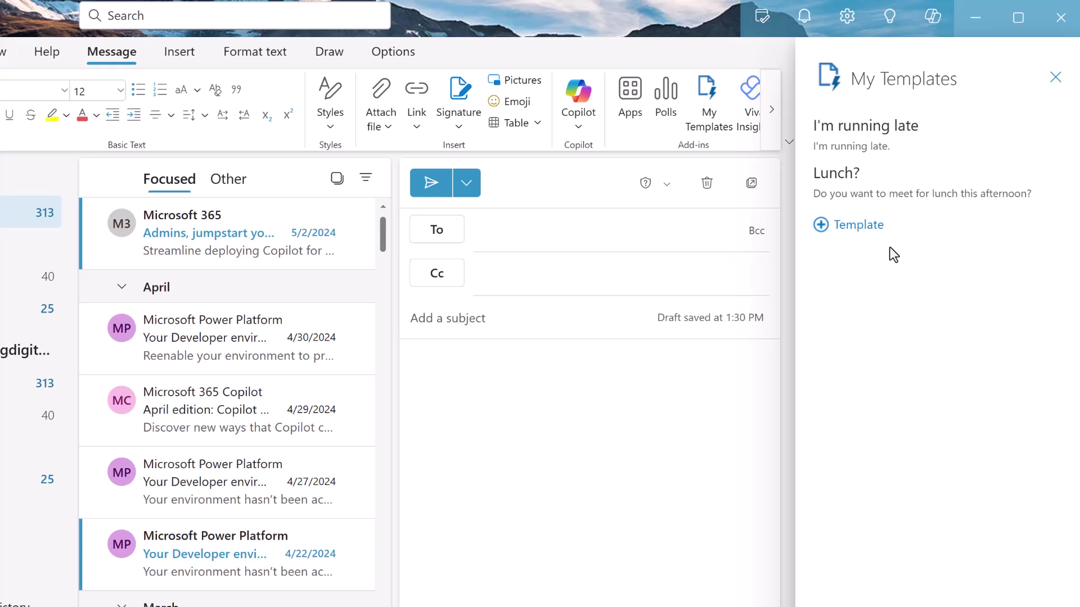
Step: Save a new template titled 'Confirm' with the body 'Please confirm.'
{"action": "left_click", "coordinate": [866, 229]}
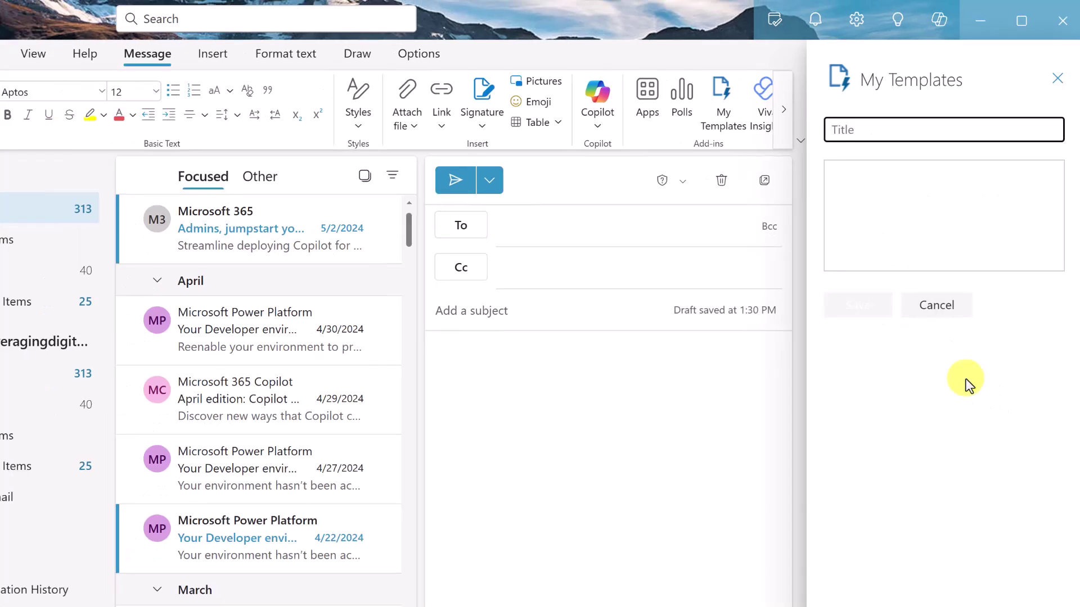
{"action": "type", "text": "Confirm"}
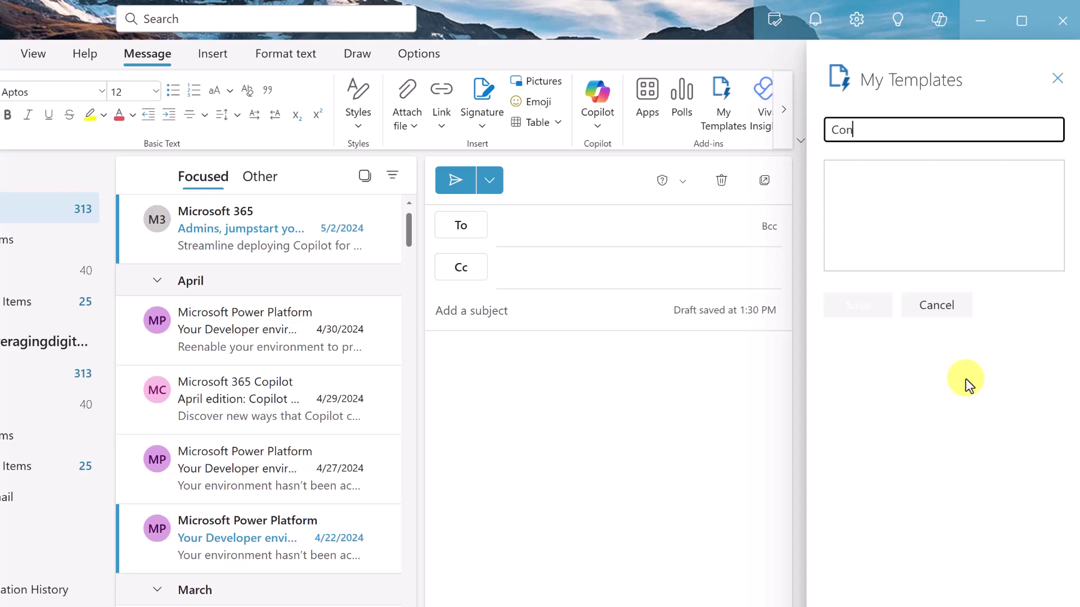
{"action": "left_click", "coordinate": [898, 198]}
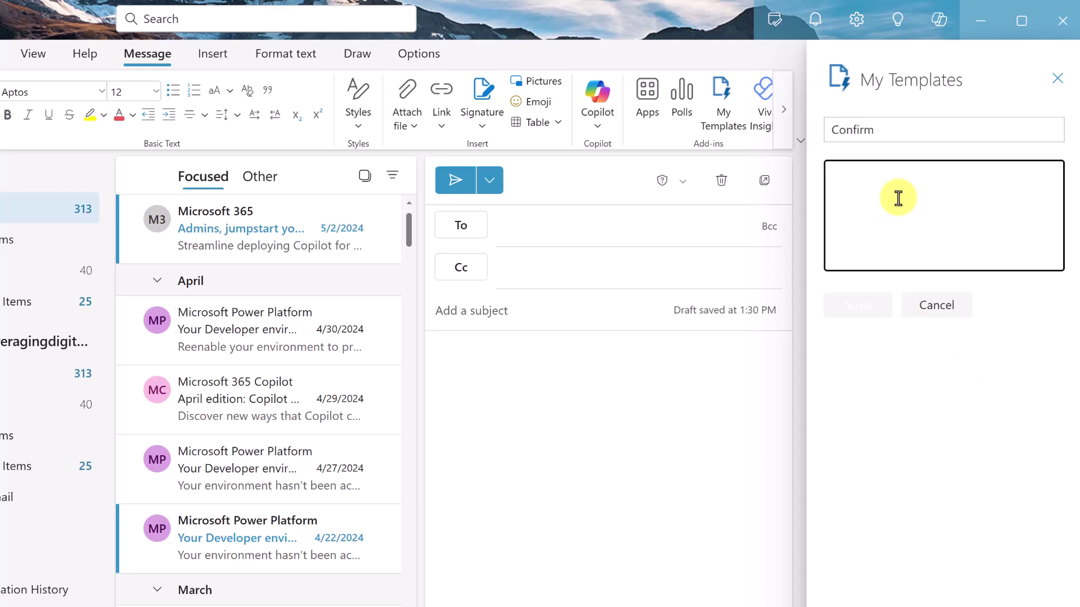
{"action": "type", "text": "T"}
{"action": "key", "text": "BackSpace"}
{"action": "type", "text": "Please Ci"}
{"action": "key", "text": "BackSpace"}
{"action": "key", "text": "BackSpace"}
{"action": "type", "text": "confirm"}
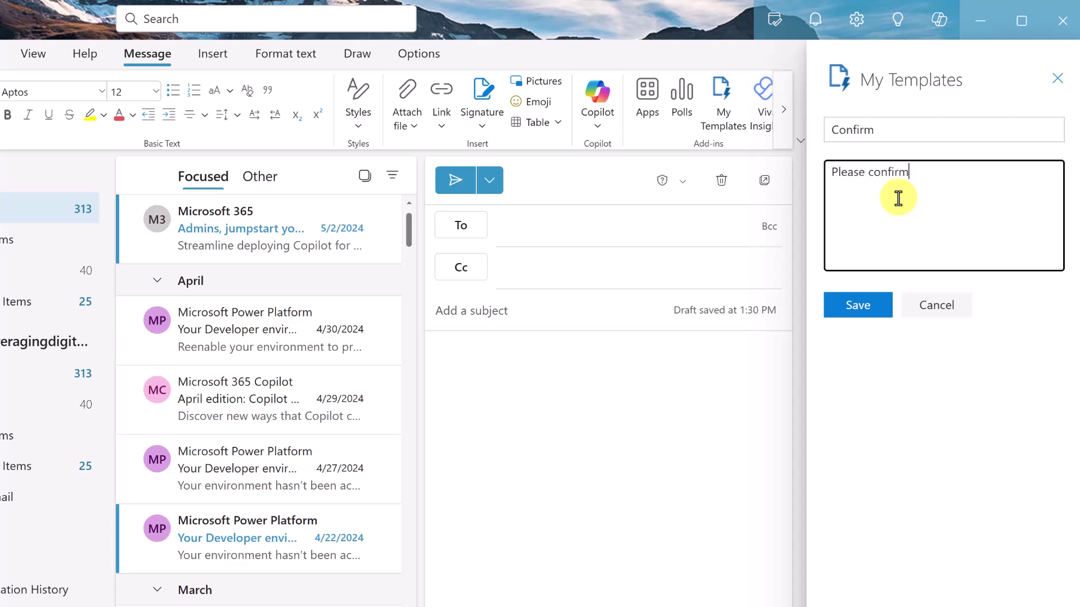
{"action": "type", "text": "."}
{"action": "left_click", "coordinate": [866, 316]}
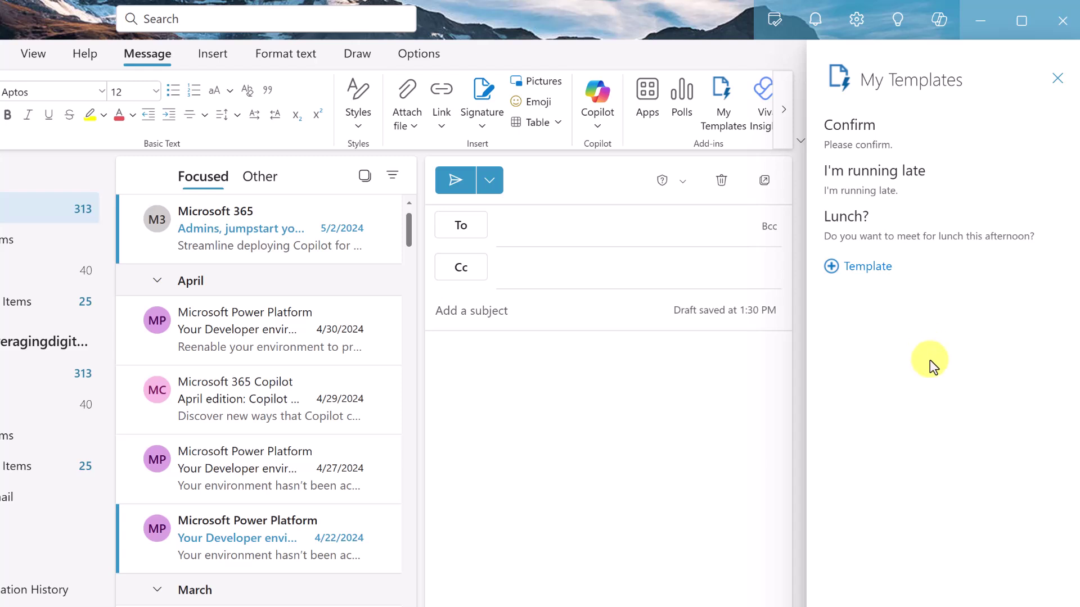
{"action": "left_click", "coordinate": [871, 268]}
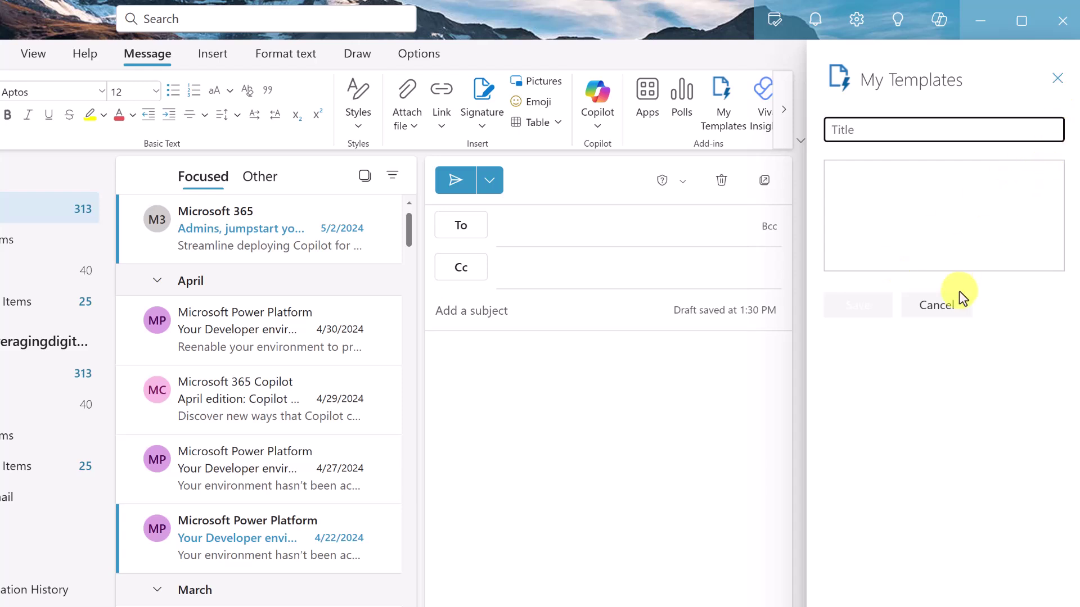
Step: Cancel the blank template form and paste the follow-up email into the message body
{"action": "left_click", "coordinate": [953, 304]}
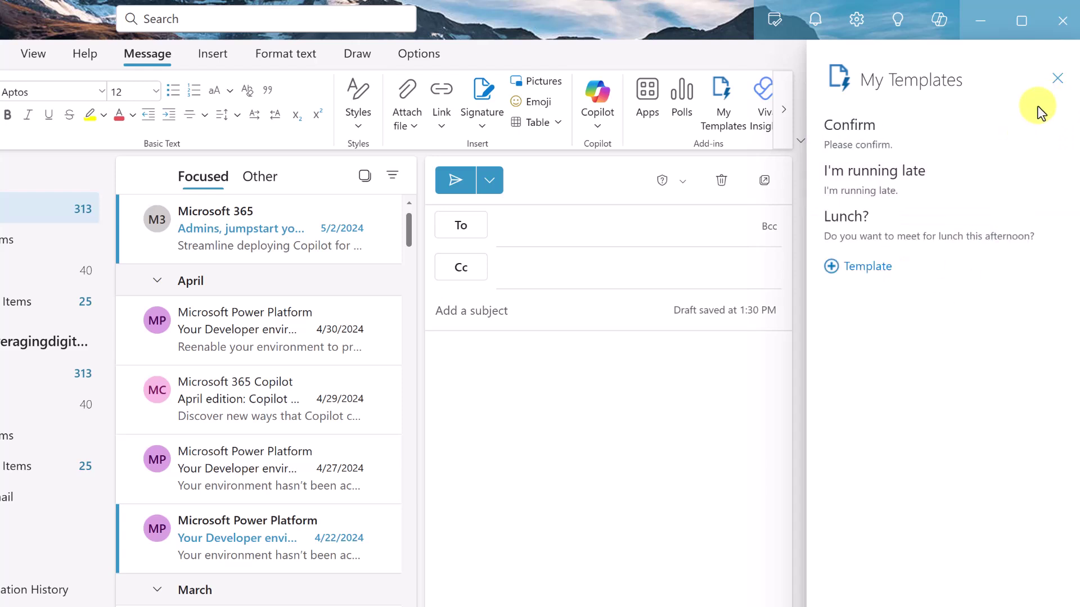
{"action": "left_click", "coordinate": [650, 401]}
{"action": "key", "text": "ctrl+v"}
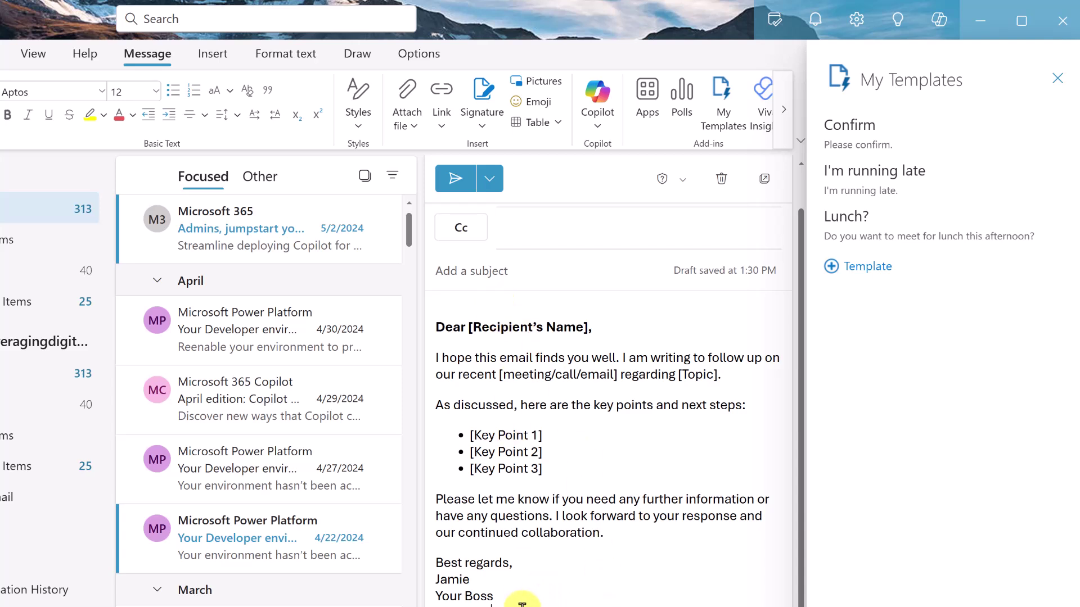
Step: Save the selected follow-up email as a new 'Follow up' template
{"action": "left_click_drag", "start_coordinate": [520, 602], "coordinate": [433, 338]}
{"action": "key", "text": "ctrl+c"}
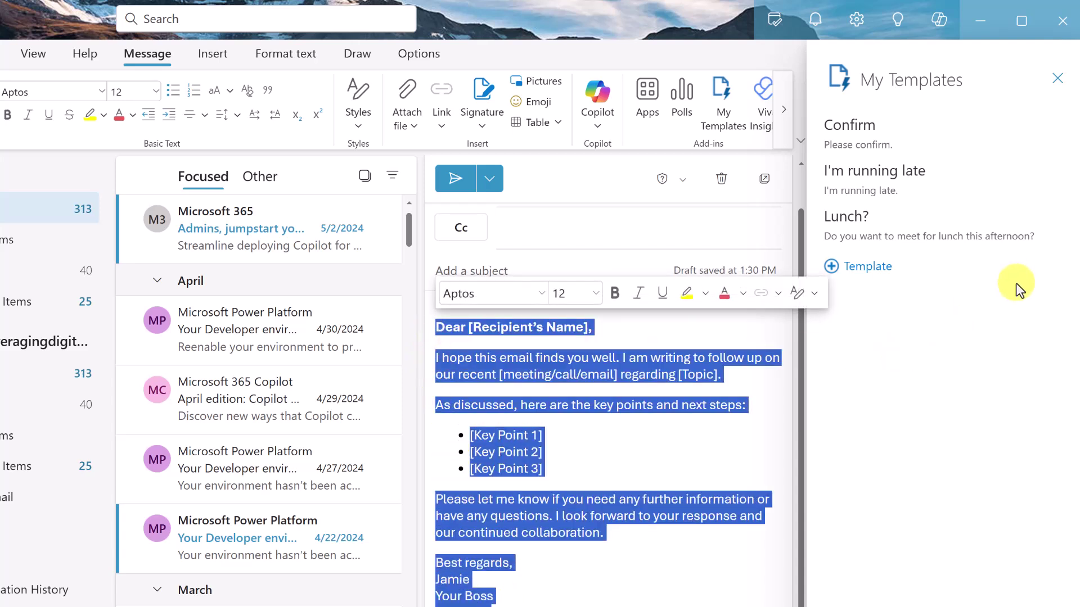
{"action": "left_click", "coordinate": [833, 266]}
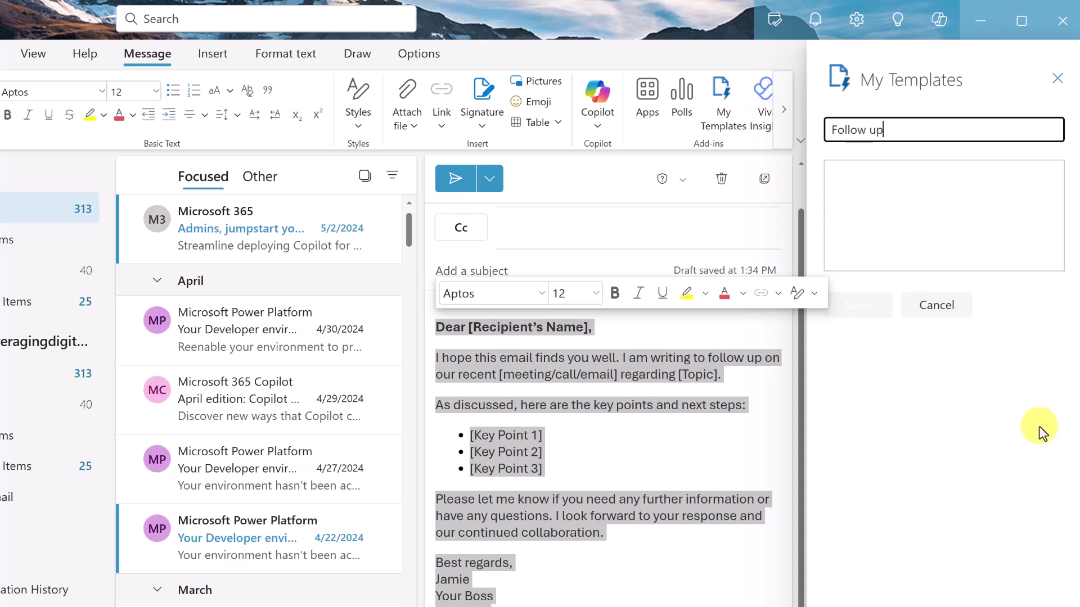
{"action": "left_click", "coordinate": [919, 224]}
{"action": "key", "text": "ctrl+v"}
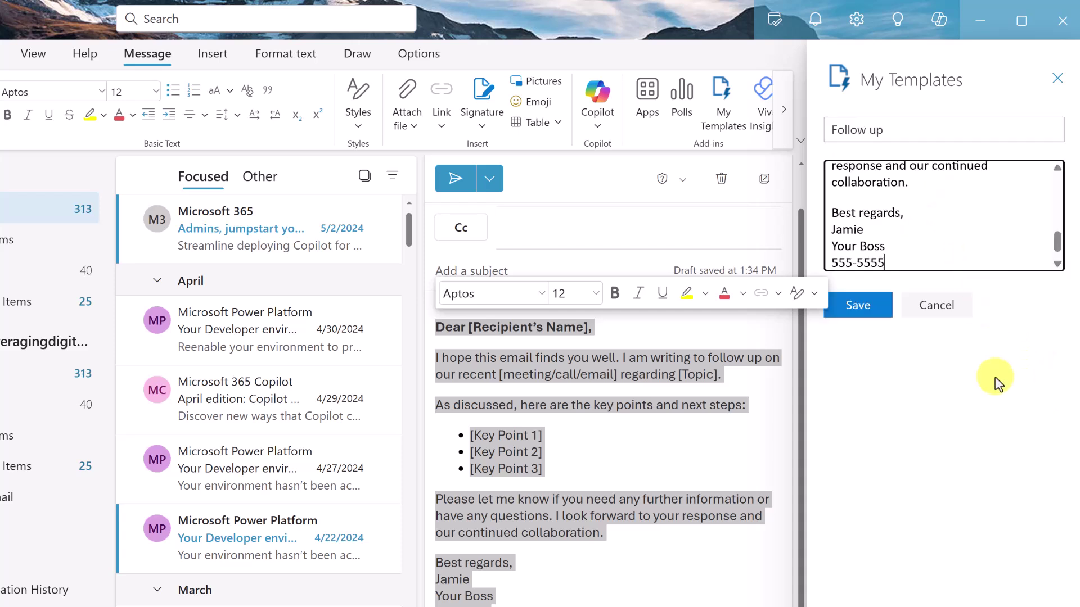
{"action": "left_click", "coordinate": [857, 305]}
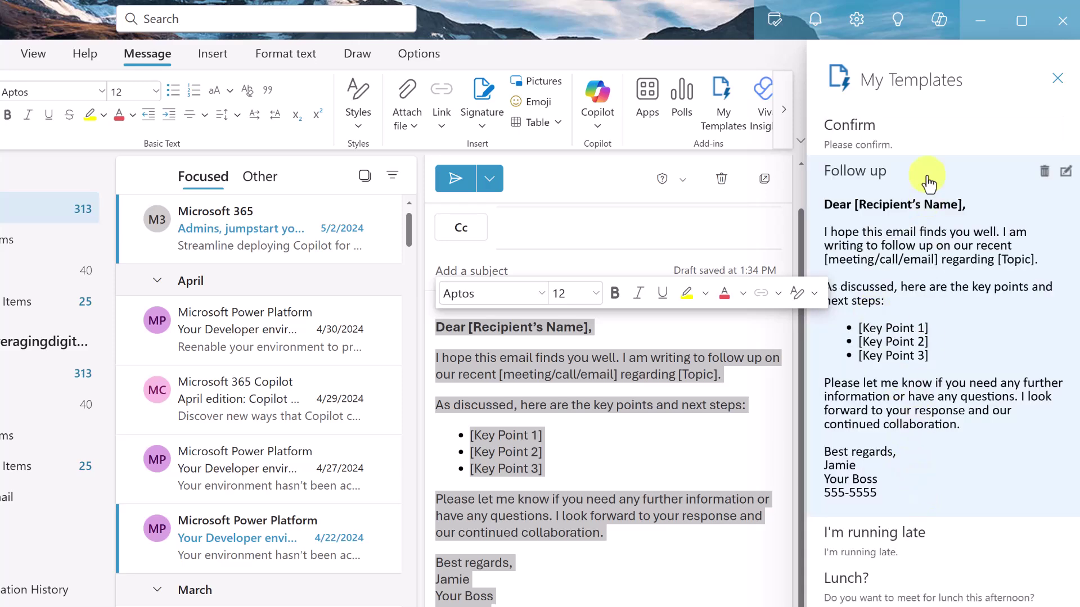
Step: Discard the draft message and confirm the discard
{"action": "left_click", "coordinate": [696, 544]}
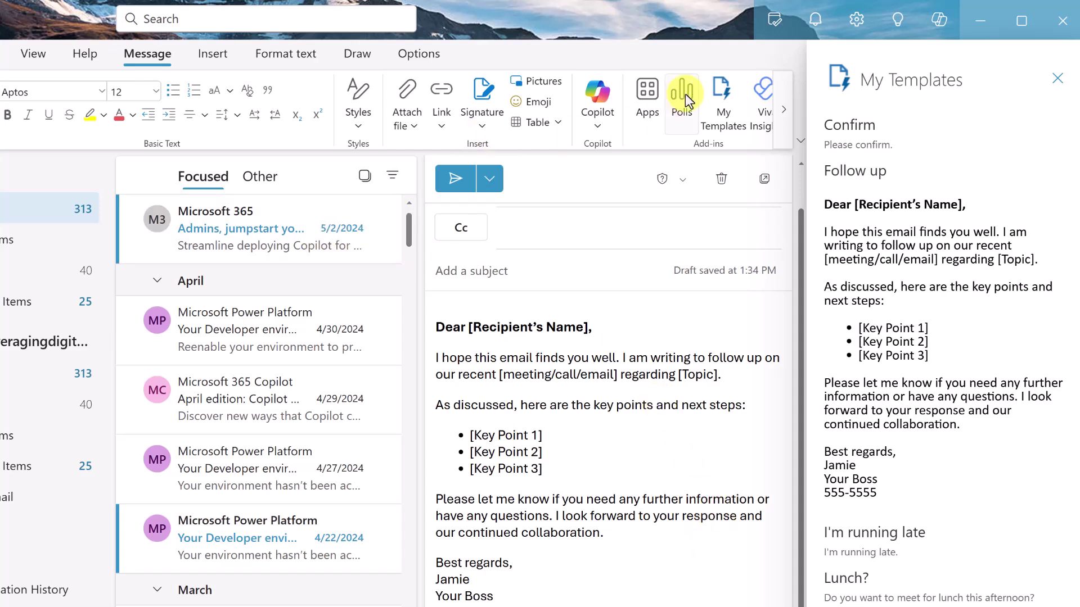
{"action": "left_click", "coordinate": [731, 182]}
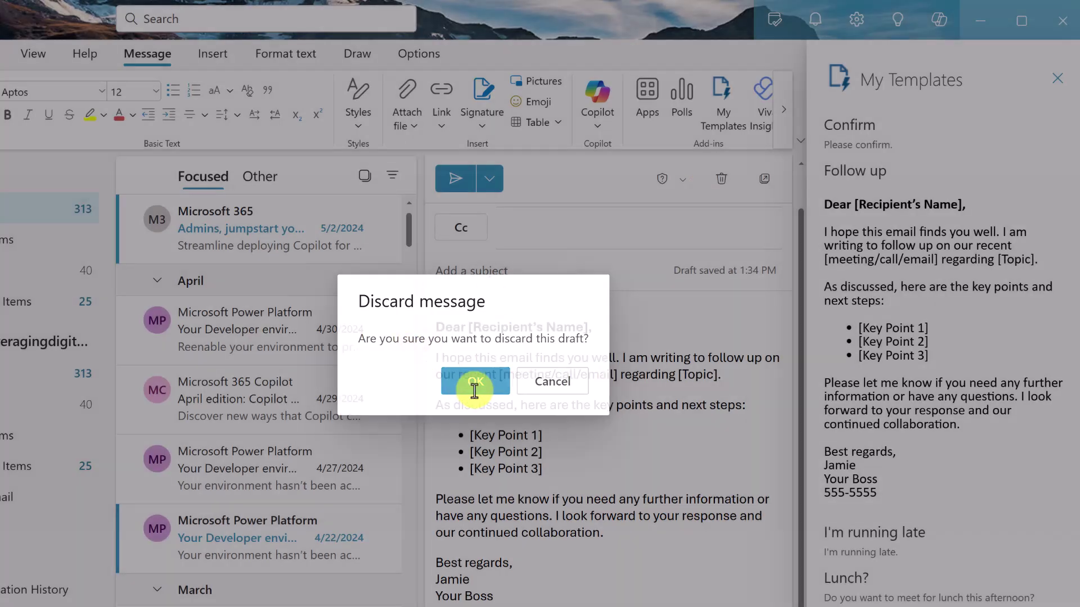
{"action": "left_click", "coordinate": [475, 380]}
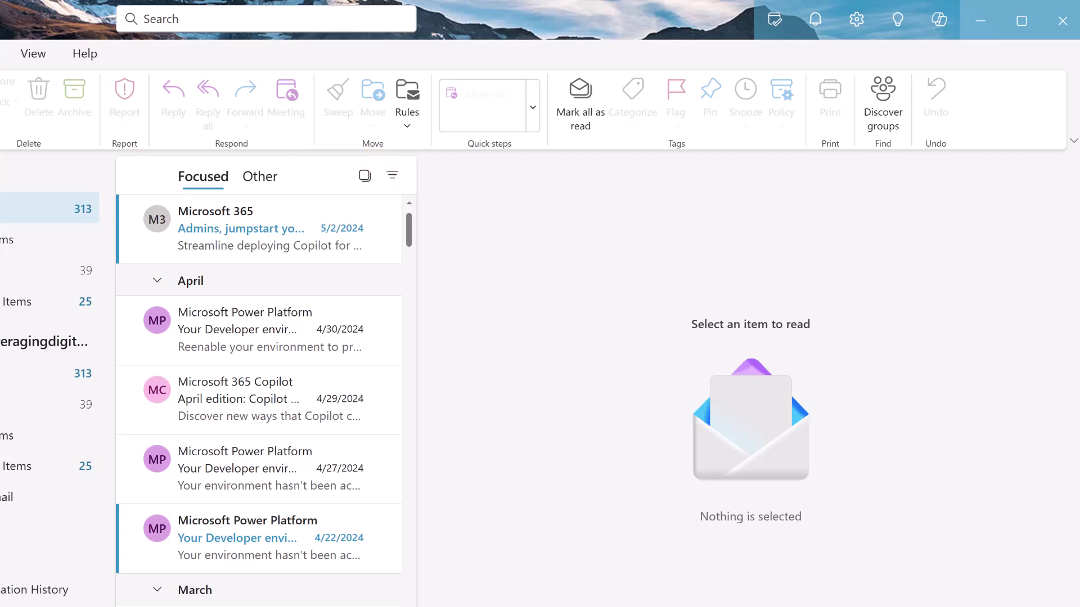
Step: Start a new email and insert the Follow up template from My Templates
{"action": "key", "text": "ctrl+n"}
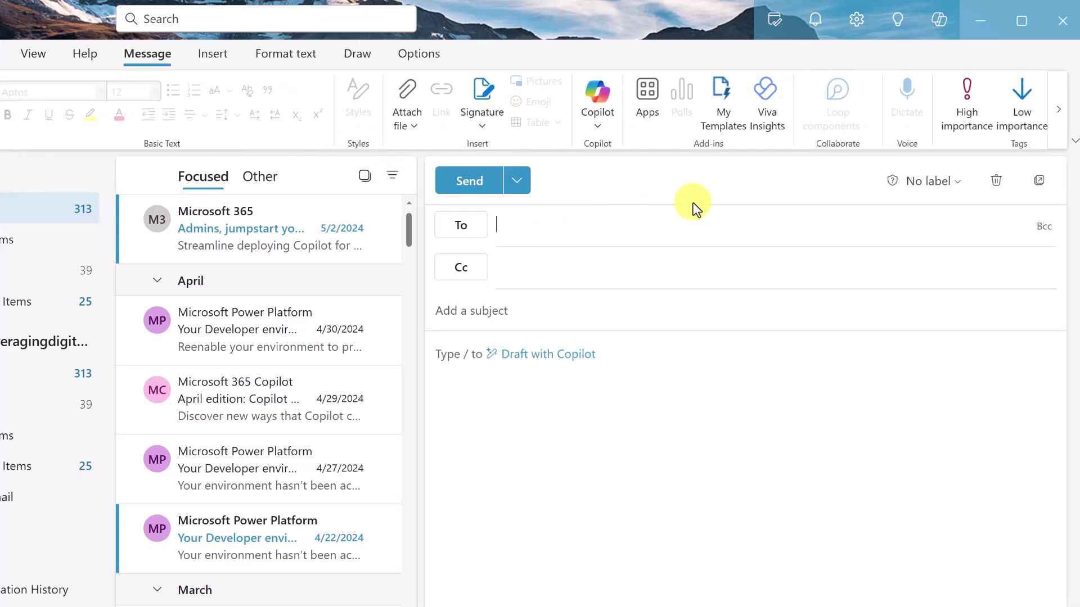
{"action": "left_click", "coordinate": [726, 101]}
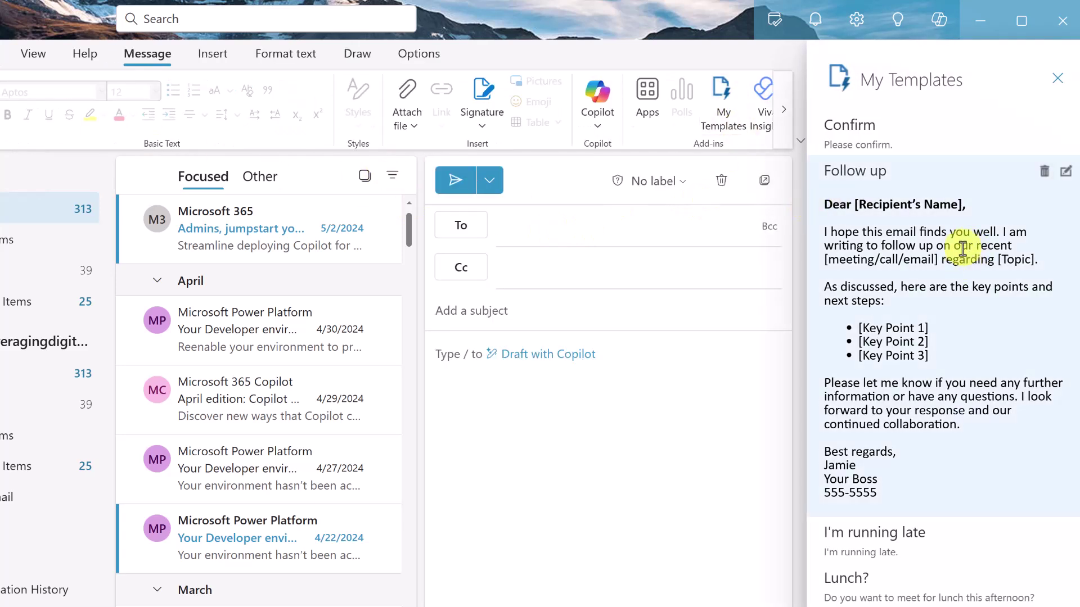
{"action": "left_click", "coordinate": [923, 251]}
{"action": "scroll", "coordinate": [646, 483], "scroll_direction": "down", "scroll_amount": 1}
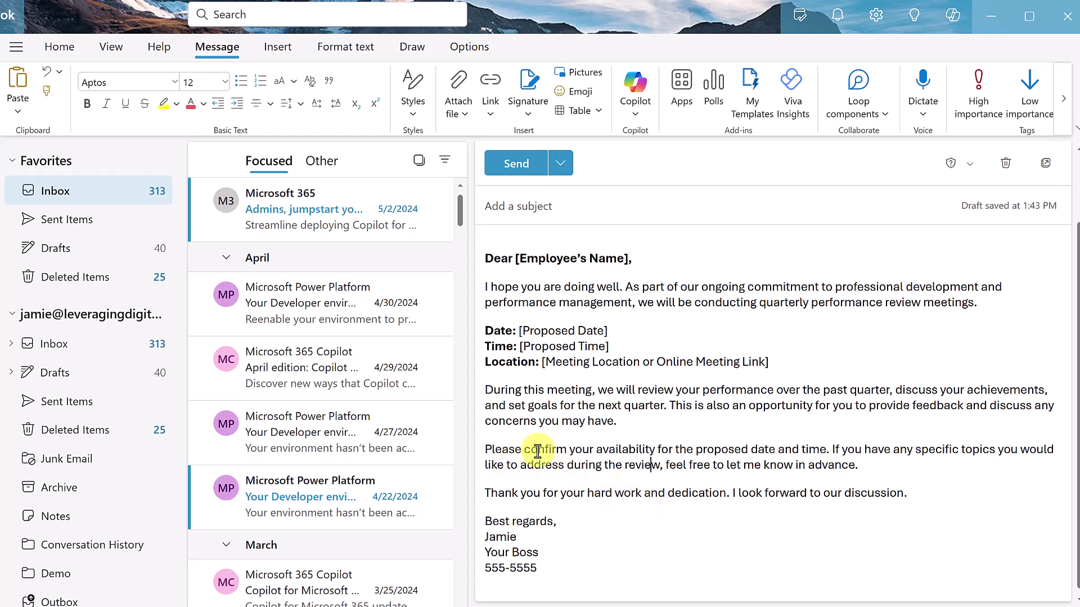
Step: Highlight the phrase 'confirm your availability' in yellow
{"action": "left_click_drag", "start_coordinate": [524, 450], "coordinate": [657, 453]}
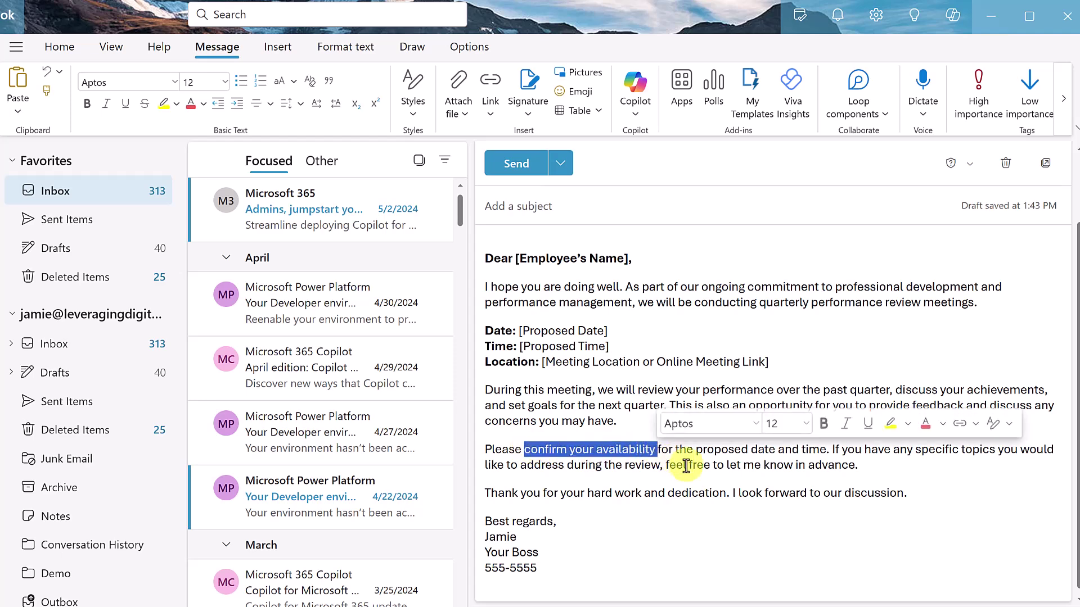
{"action": "left_click", "coordinate": [891, 426]}
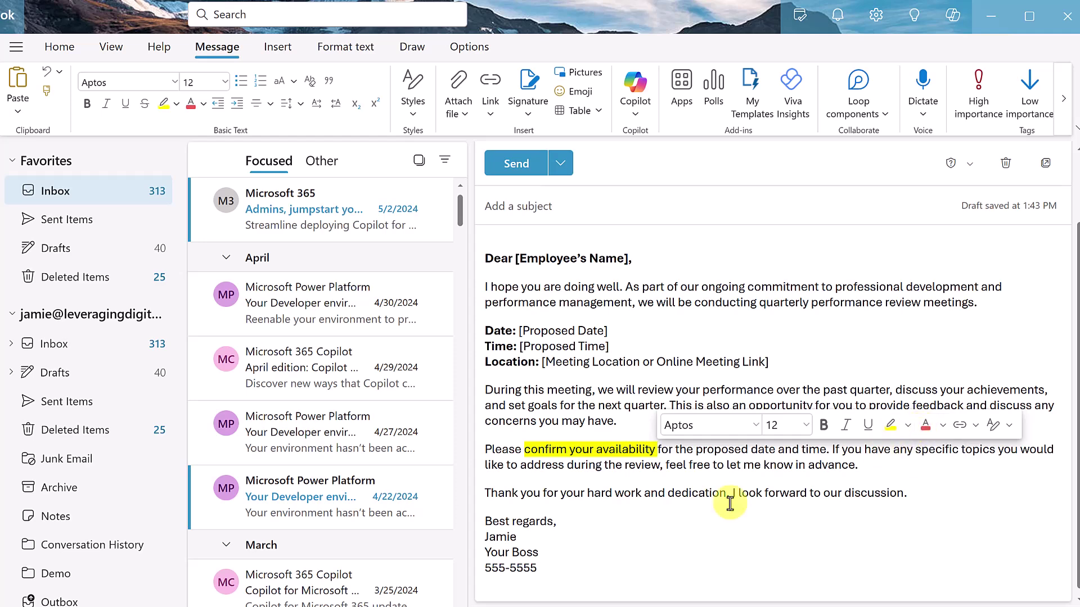
{"action": "left_click", "coordinate": [927, 492]}
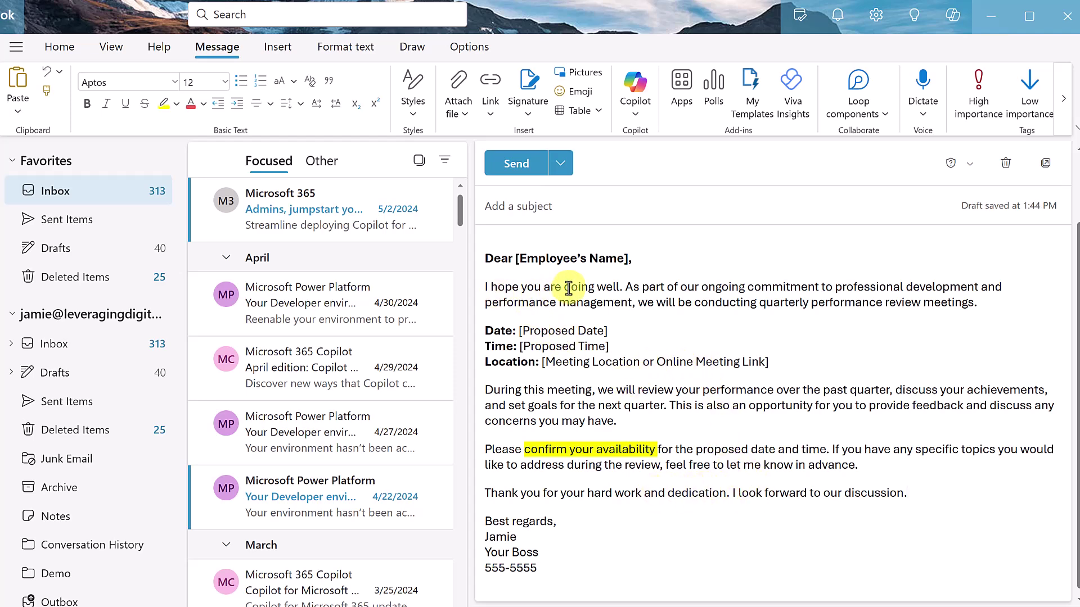
{"action": "left_click_drag", "start_coordinate": [566, 289], "coordinate": [619, 288]}
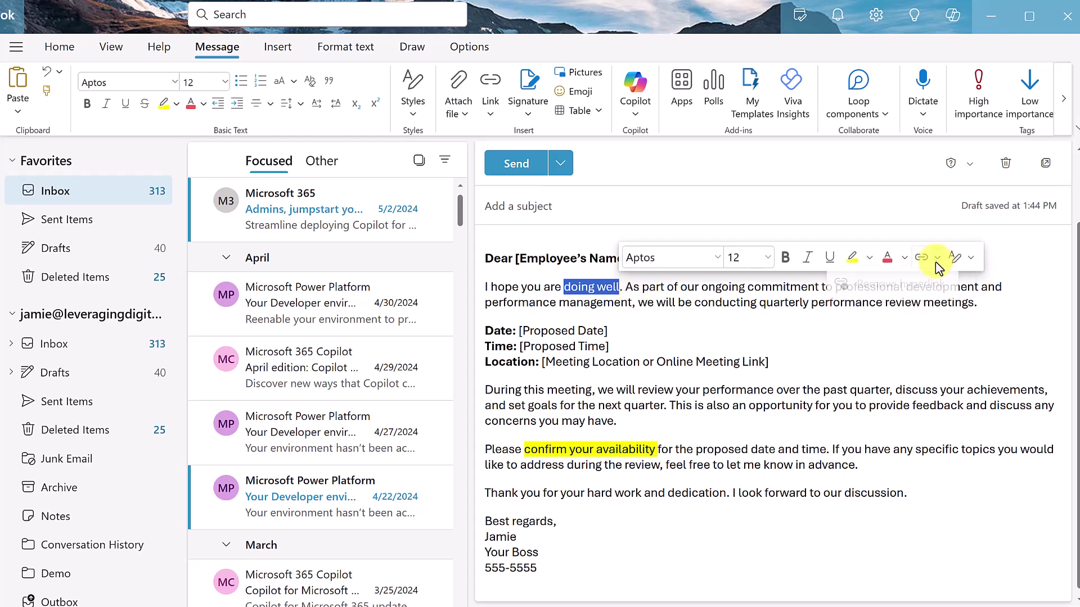
{"action": "left_click", "coordinate": [627, 514]}
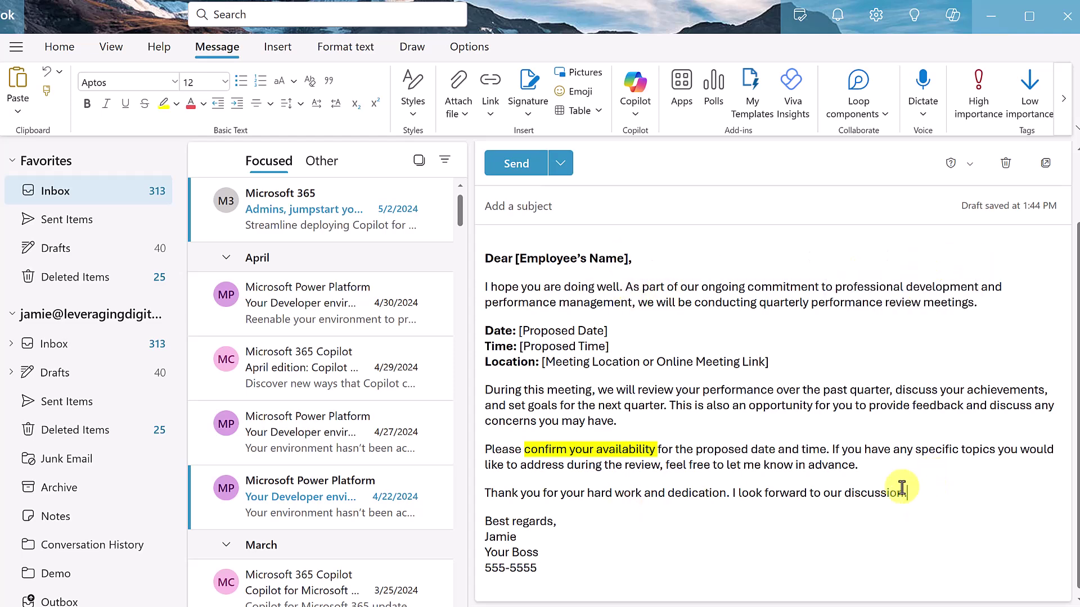
Step: Below 'discussion.', insert a link to Calendar_PUBLIC_2024-2025_FINALedit less days fixed.docx
{"action": "left_click", "coordinate": [901, 488]}
{"action": "key", "text": "Return"}
{"action": "key", "text": "Return"}
{"action": "key", "text": "BackSpace"}
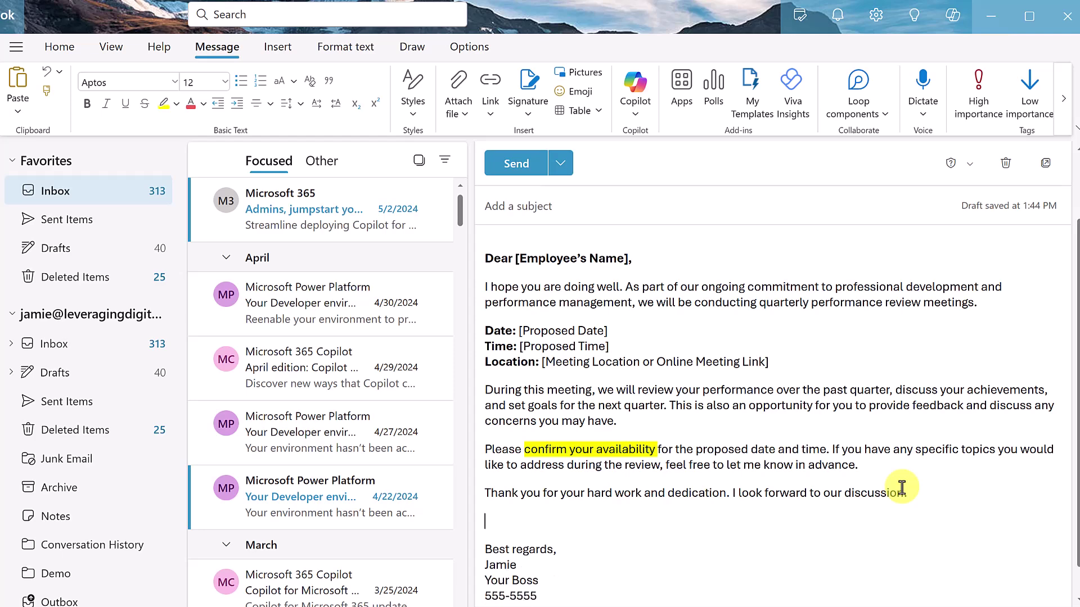
{"action": "type", "text": "/"}
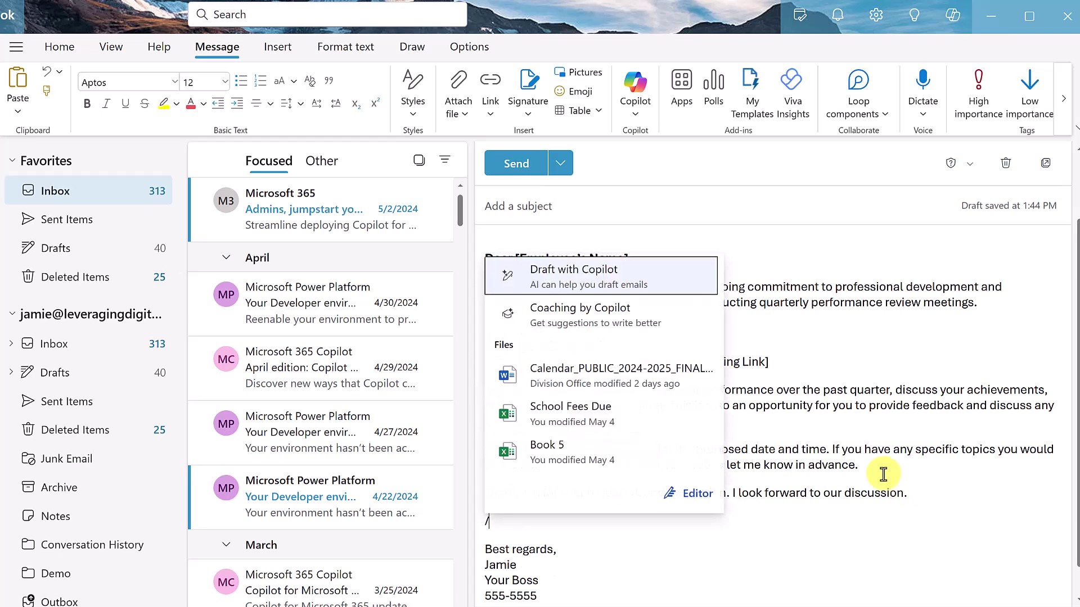
{"action": "left_click", "coordinate": [597, 387]}
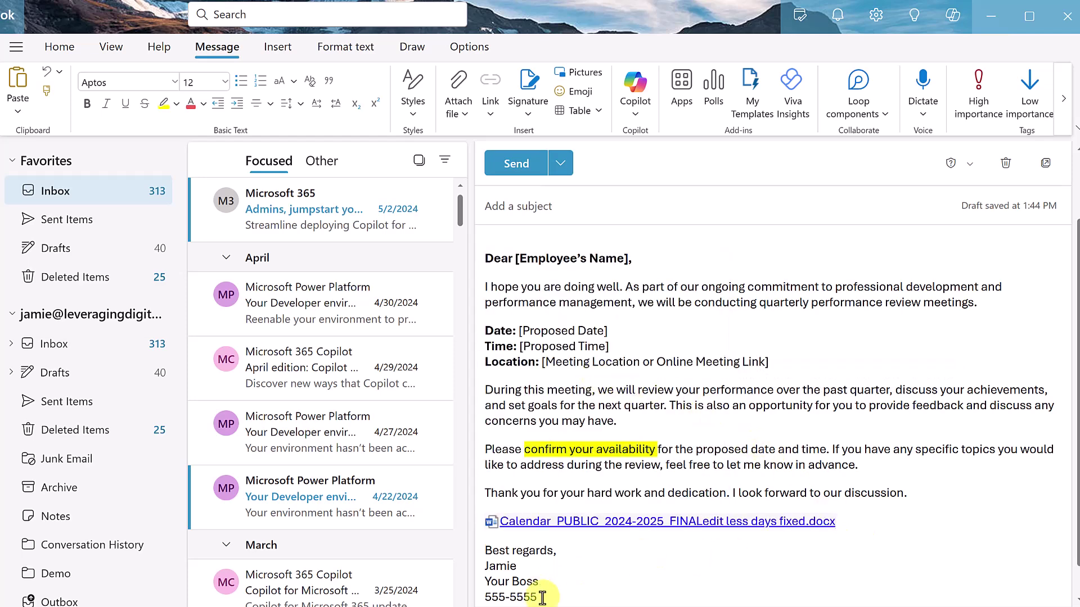
{"action": "left_click_drag", "start_coordinate": [543, 599], "coordinate": [487, 258]}
{"action": "key", "text": "ctrl+c"}
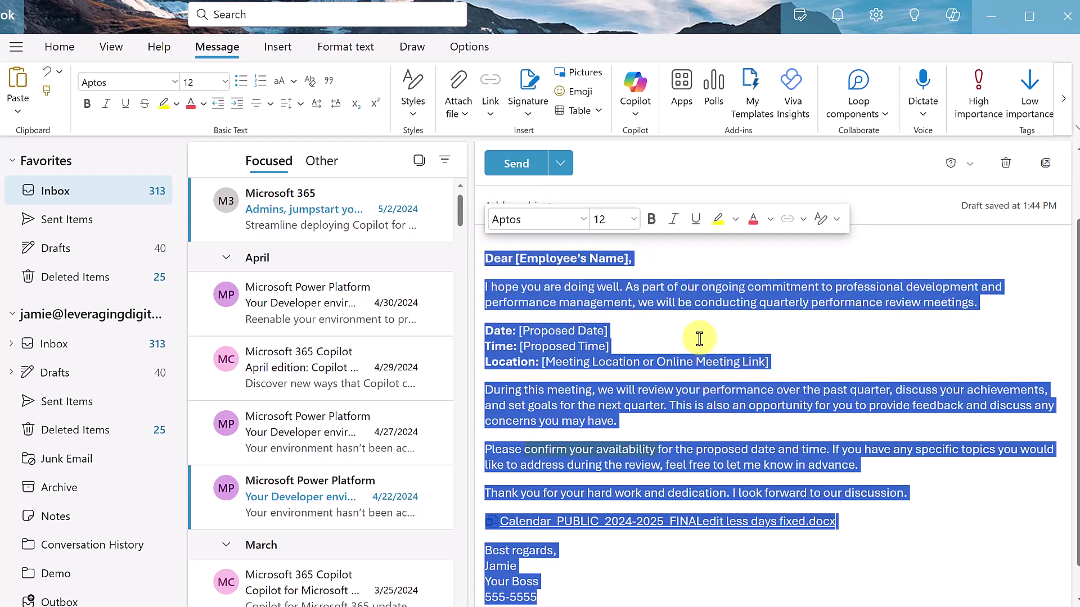
Step: Paste the copied performance review email into a new template titled 'Performance' and save it
{"action": "left_click", "coordinate": [751, 90]}
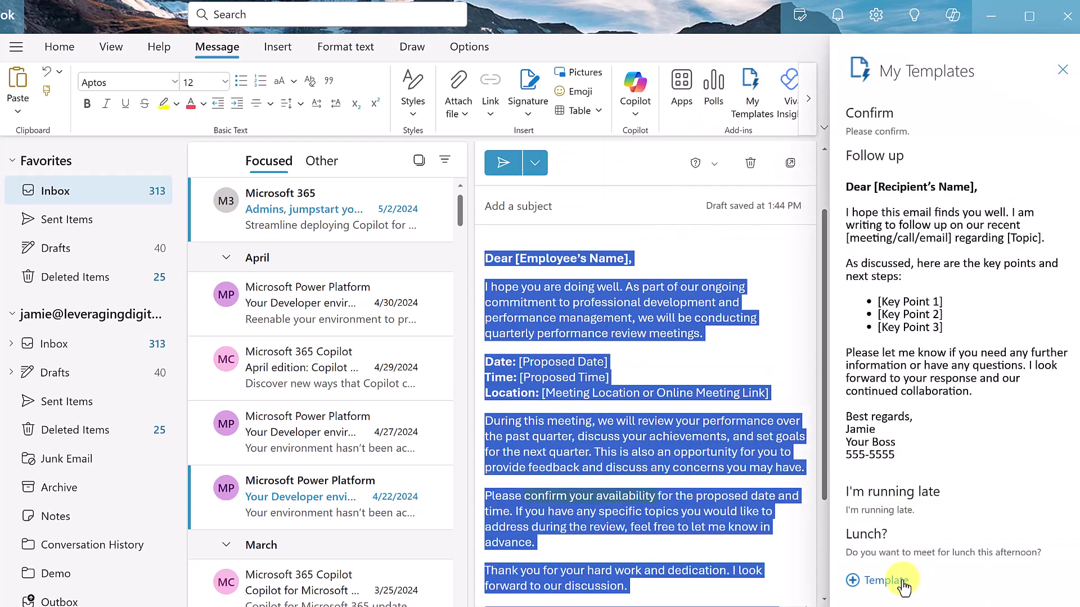
{"action": "left_click", "coordinate": [903, 585]}
{"action": "left_click", "coordinate": [889, 205]}
{"action": "key", "text": "ctrl+v"}
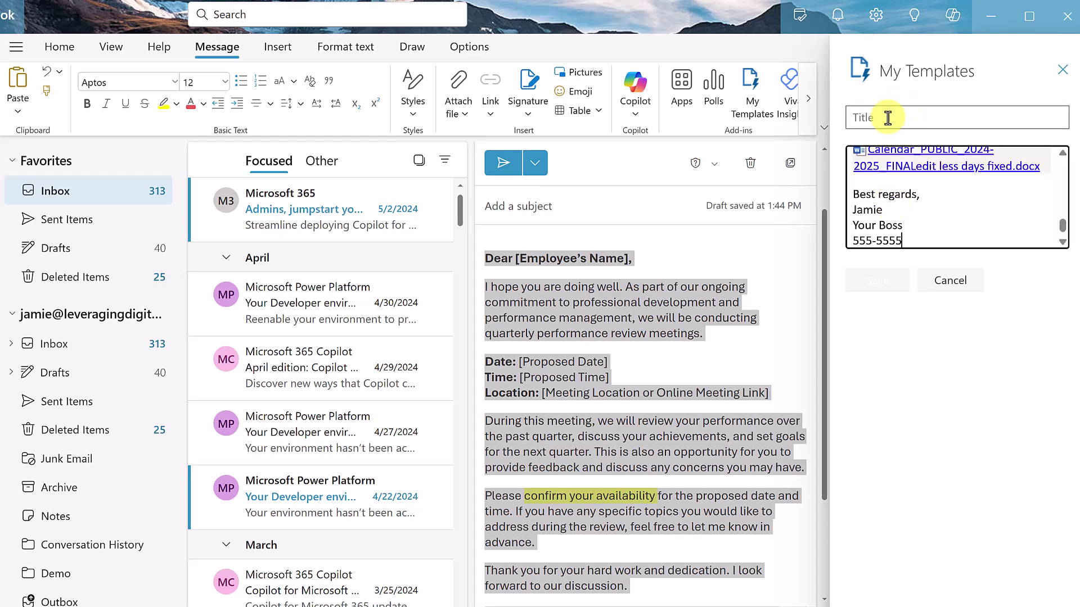
{"action": "left_click", "coordinate": [888, 118]}
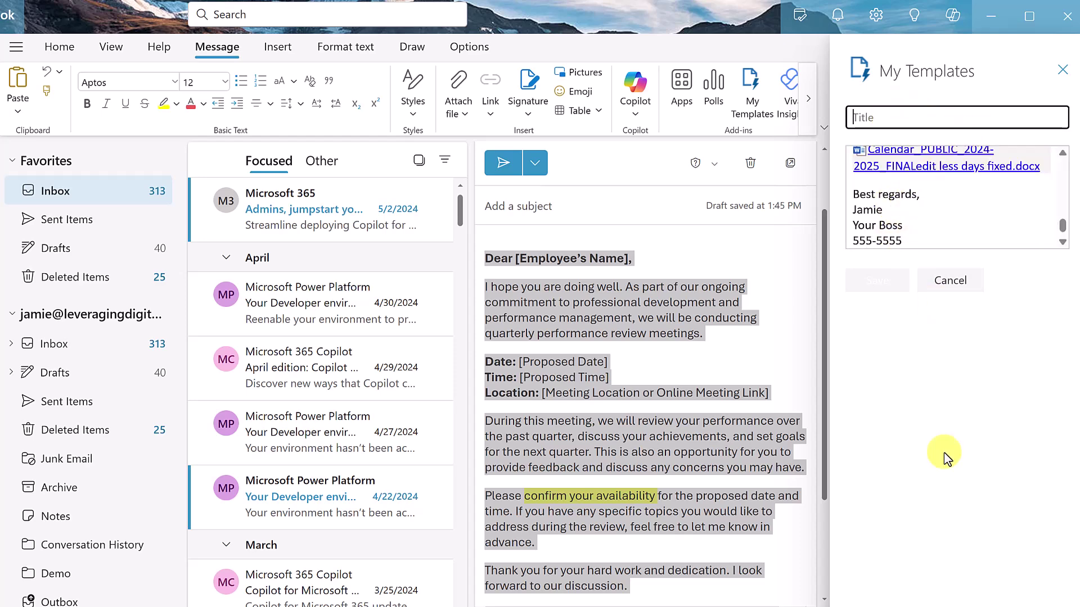
{"action": "type", "text": "Perf"}
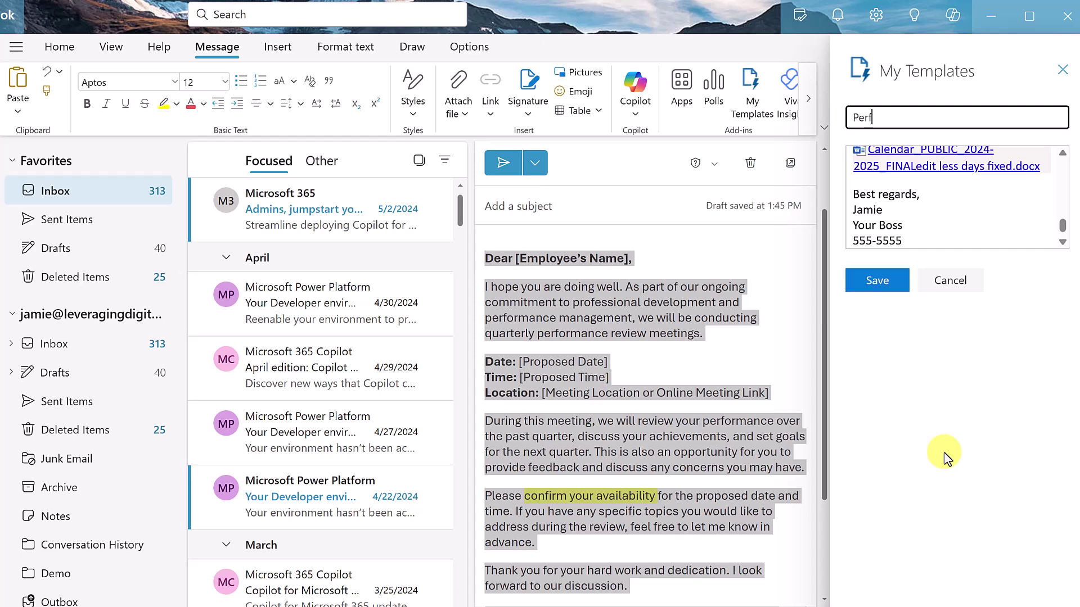
{"action": "type", "text": "ormance"}
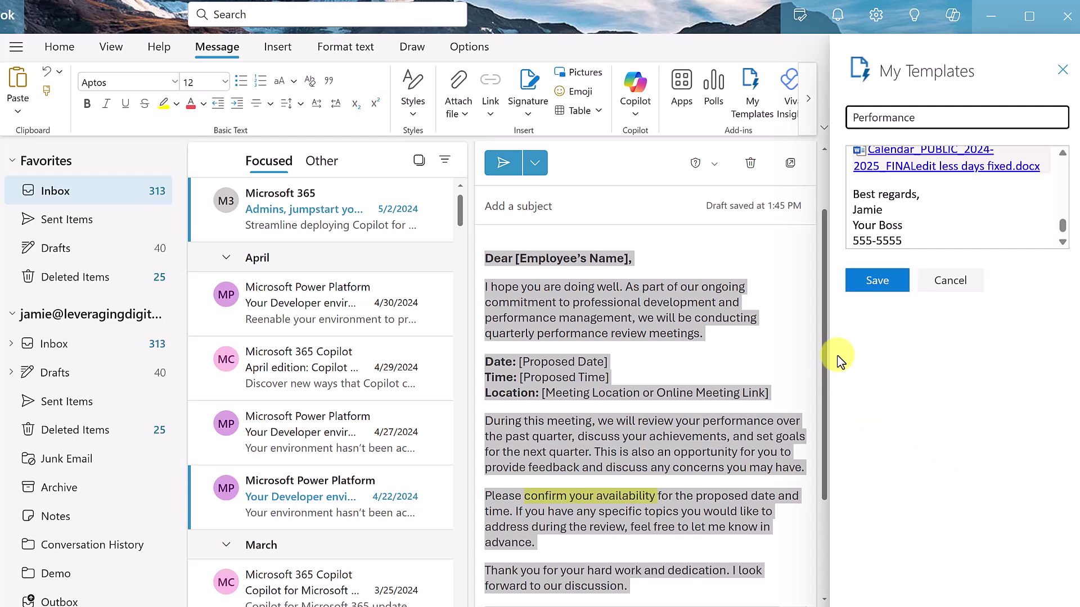
{"action": "left_click", "coordinate": [872, 280]}
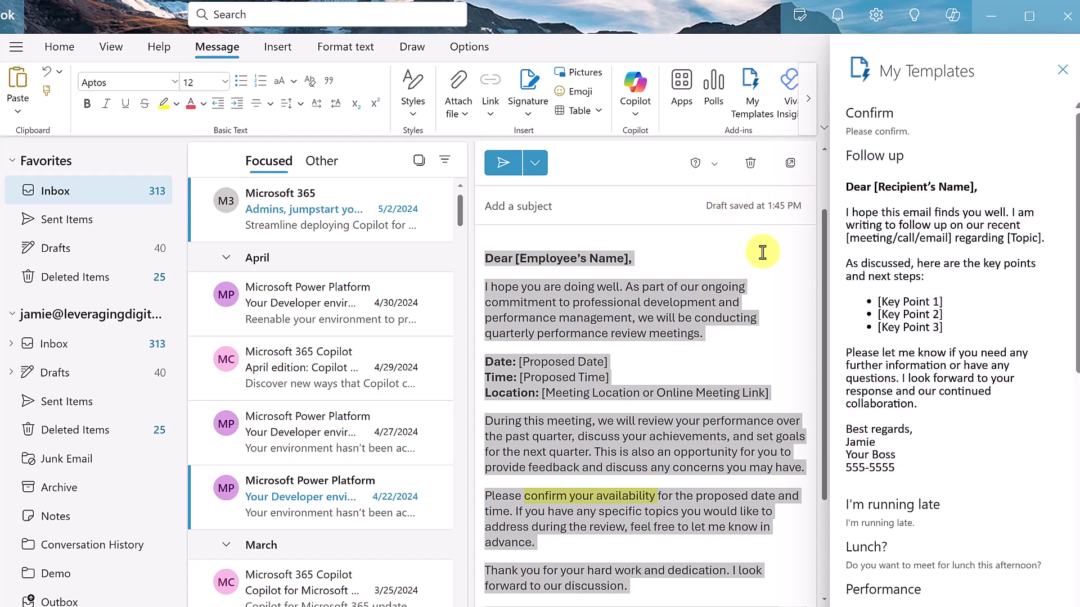
Step: Close My Templates and discard the current draft message
{"action": "left_click", "coordinate": [761, 251]}
{"action": "key", "text": "ctrl+a"}
{"action": "left_click", "coordinate": [1062, 70]}
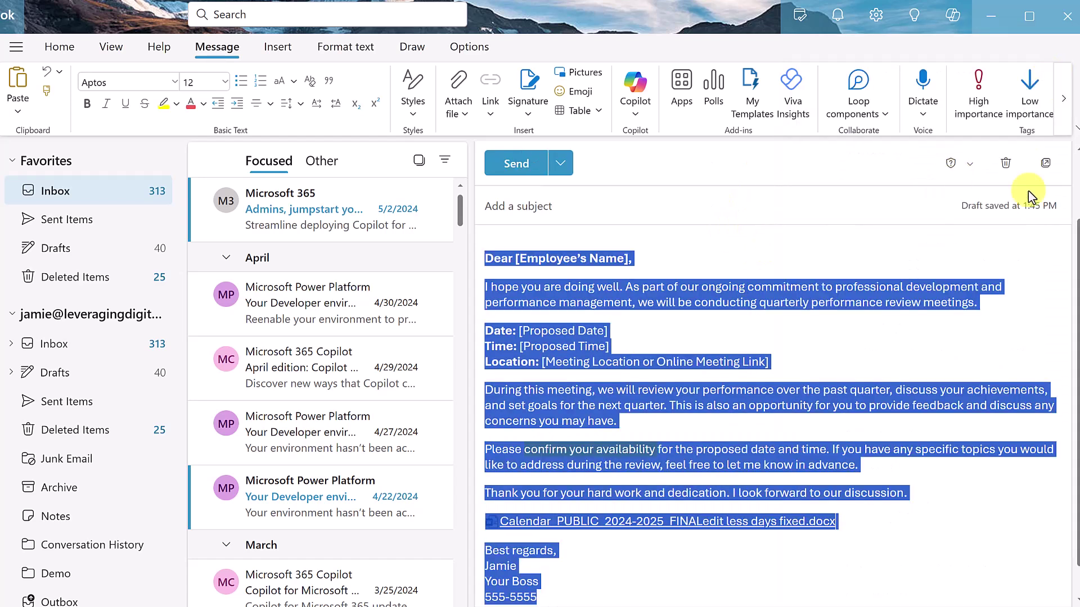
{"action": "left_click", "coordinate": [1006, 163]}
{"action": "left_click", "coordinate": [522, 351]}
Step: Insert the Performance template into a new email and review its content
{"action": "left_click", "coordinate": [19, 86]}
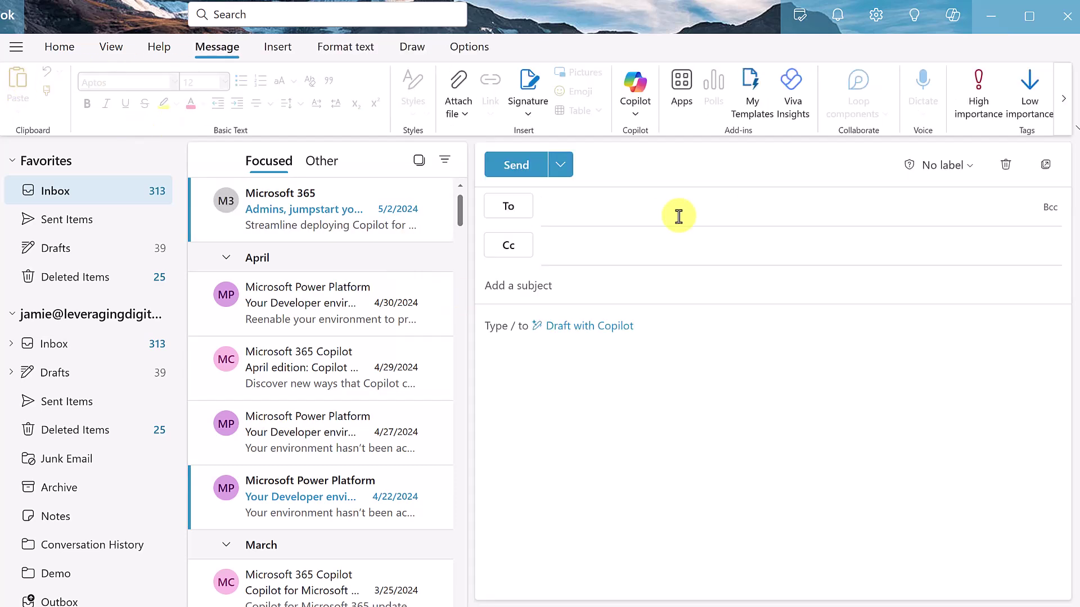
{"action": "left_click", "coordinate": [748, 95]}
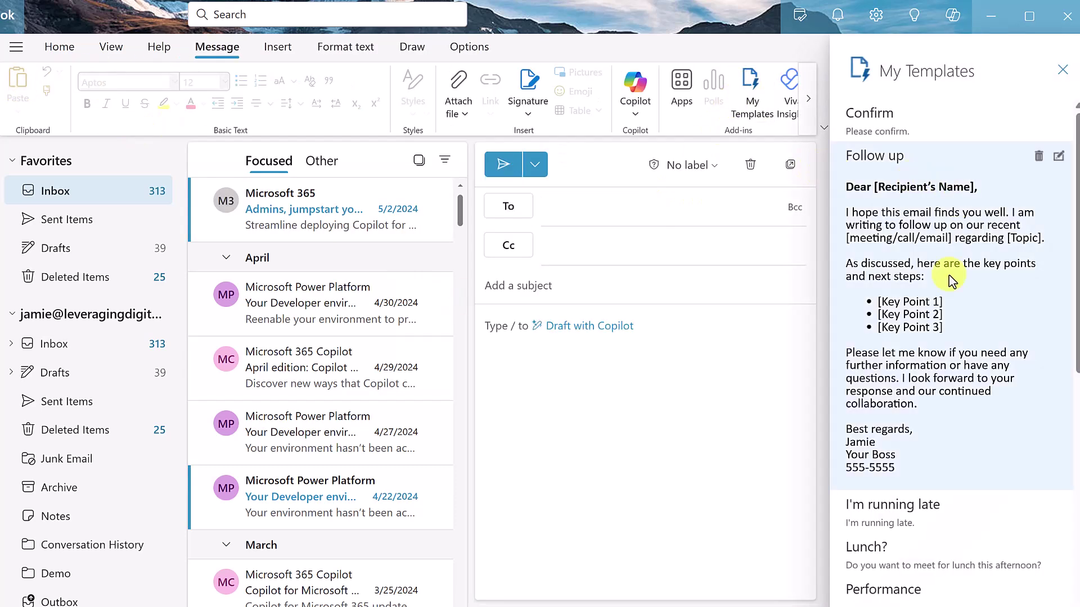
{"action": "scroll", "coordinate": [928, 509], "scroll_direction": "down", "scroll_amount": 4}
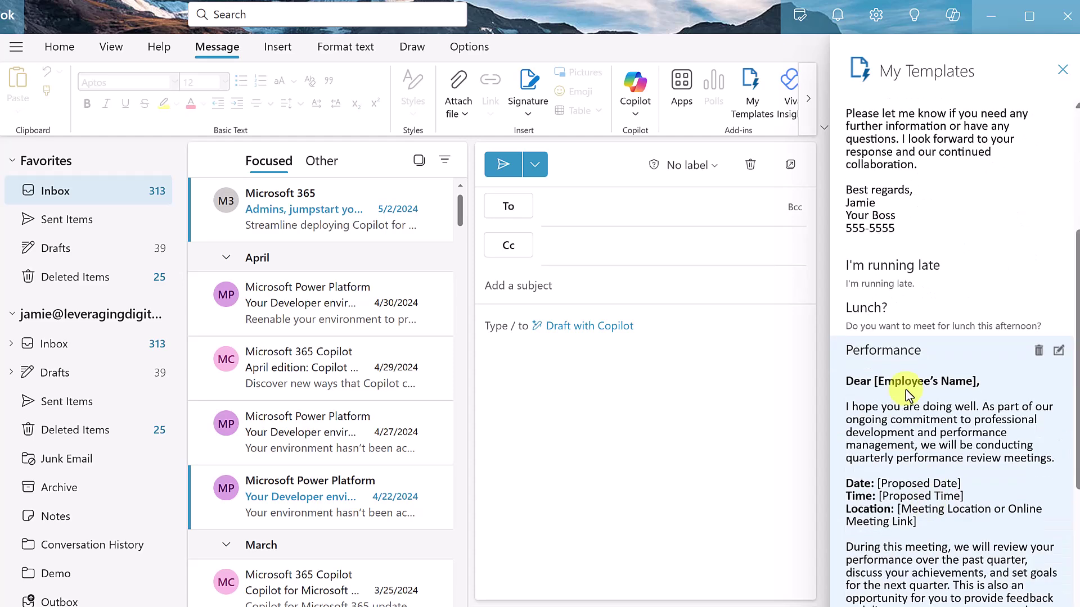
{"action": "left_click", "coordinate": [893, 423]}
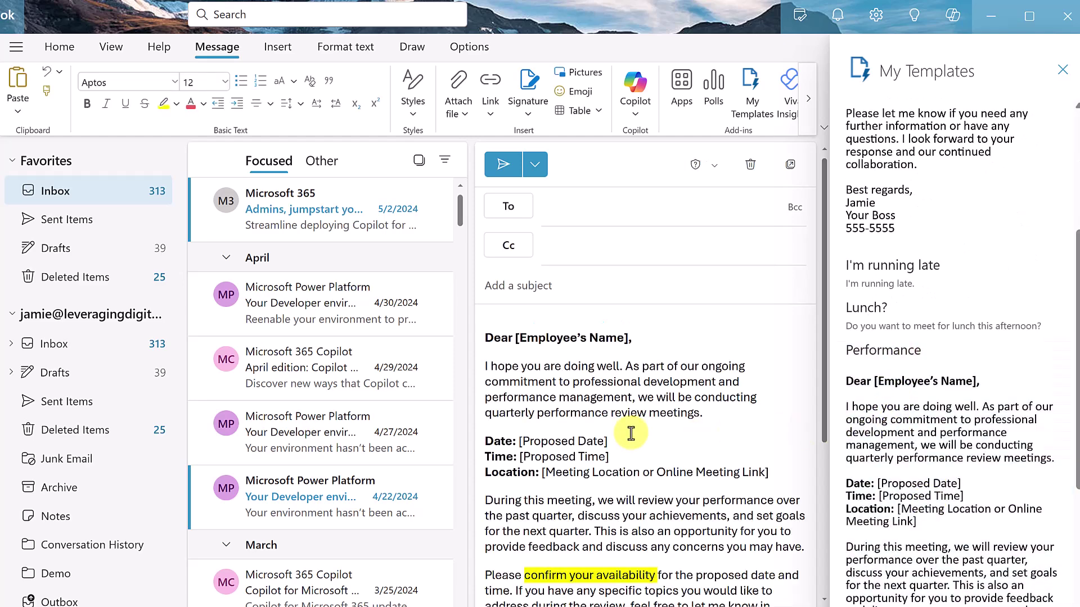
{"action": "scroll", "coordinate": [591, 422], "scroll_direction": "down", "scroll_amount": 3}
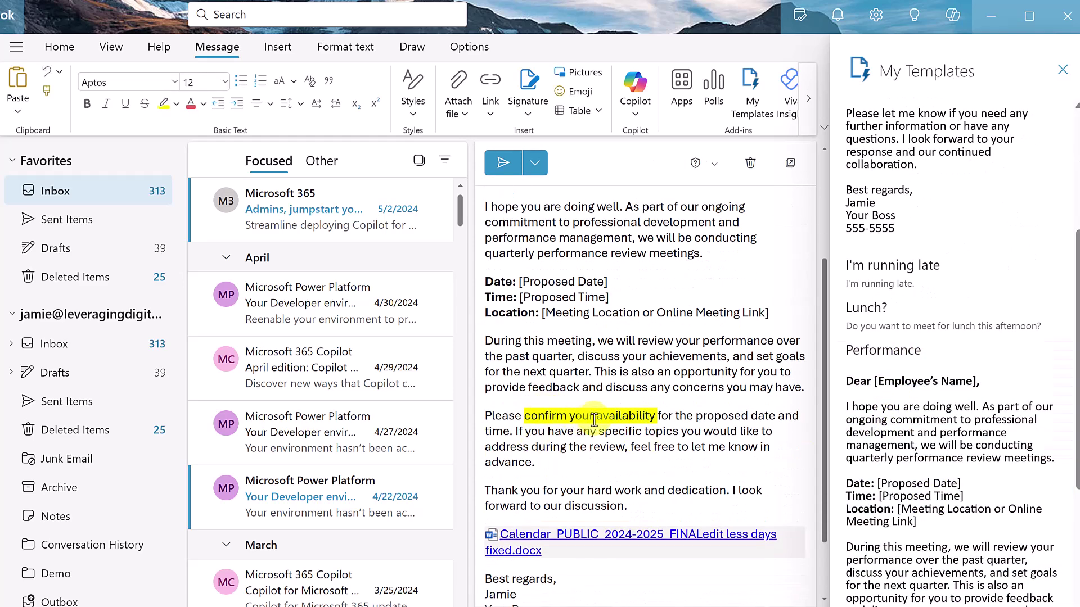
{"action": "scroll", "coordinate": [624, 506], "scroll_direction": "down", "scroll_amount": 2}
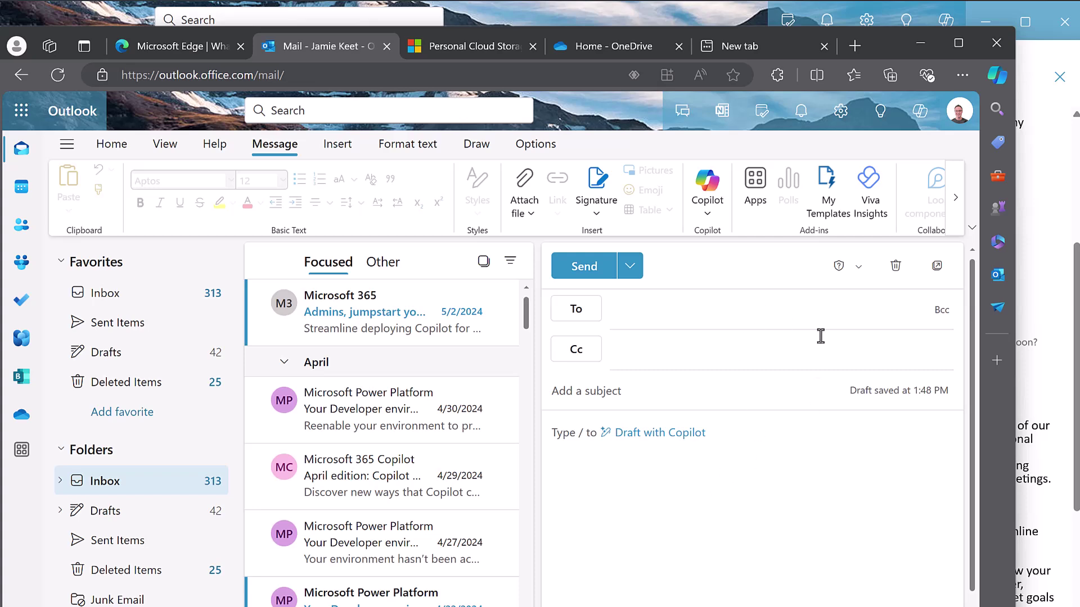
Step: Show the web My Templates pane and scroll its list to find the Performance template
{"action": "left_click", "coordinate": [828, 185]}
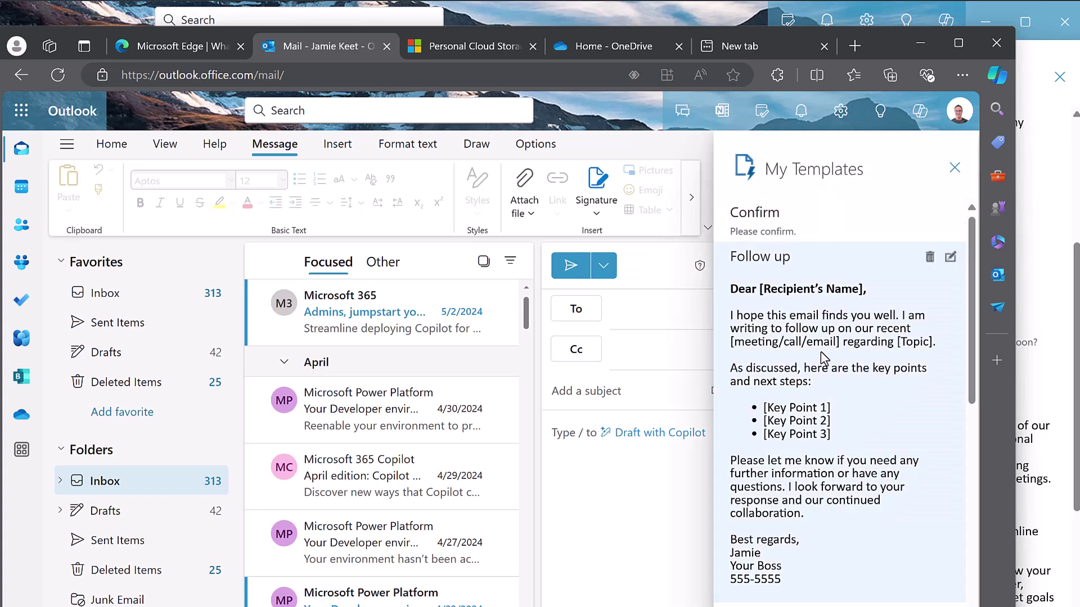
{"action": "scroll", "coordinate": [821, 352], "scroll_direction": "down", "scroll_amount": 15}
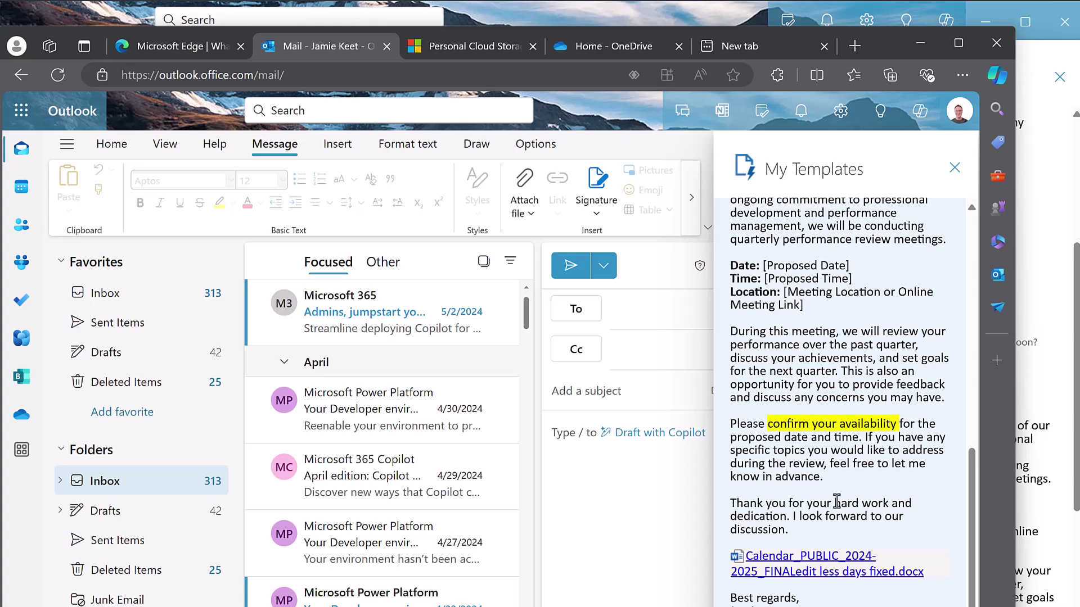
{"action": "scroll", "coordinate": [836, 501], "scroll_direction": "up", "scroll_amount": 15}
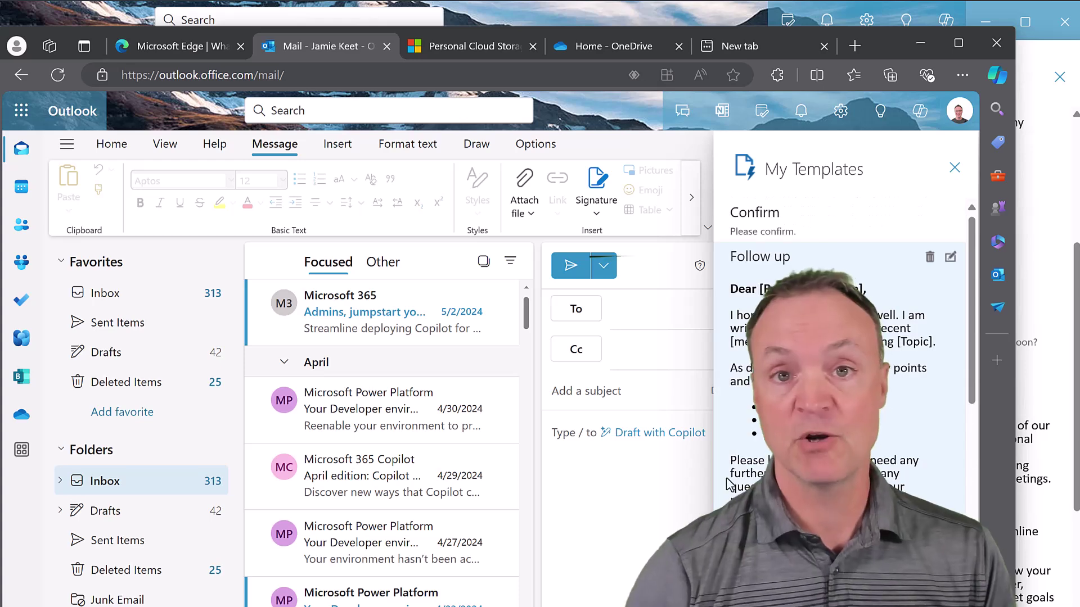